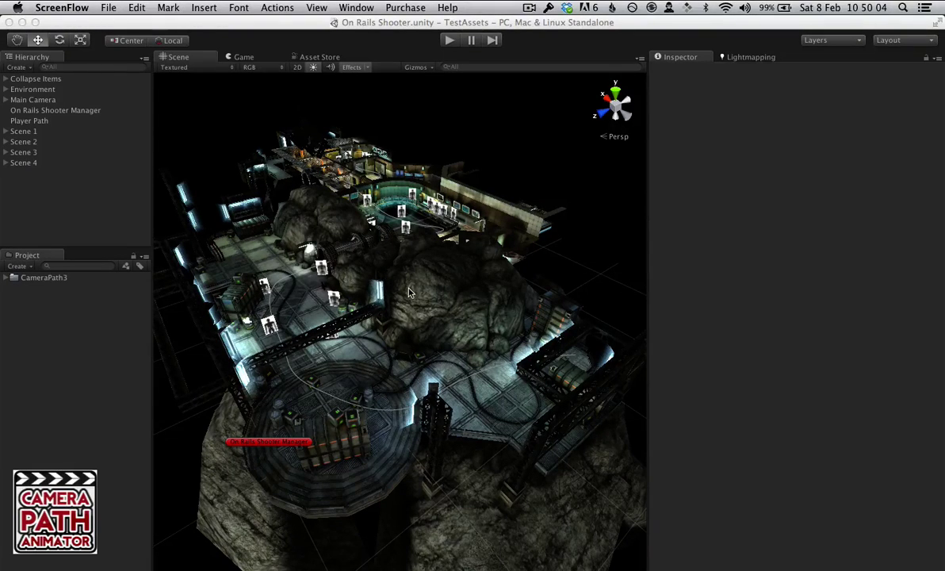
# Orbit the Scene view around the On Rails Shooter level.
pyautogui.keyDown('alt'); pyautogui.moveTo(358, 290); pyautogui.dragTo(378, 315); pyautogui.keyUp('alt')
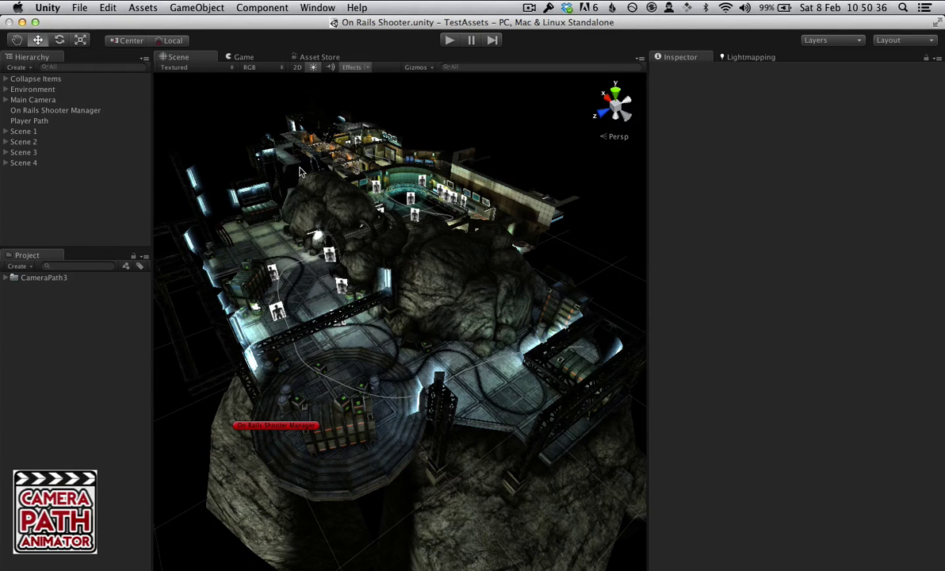
pyautogui.keyDown('alt'); pyautogui.moveTo(300, 170); pyautogui.dragTo(338, 203); pyautogui.keyUp('alt')
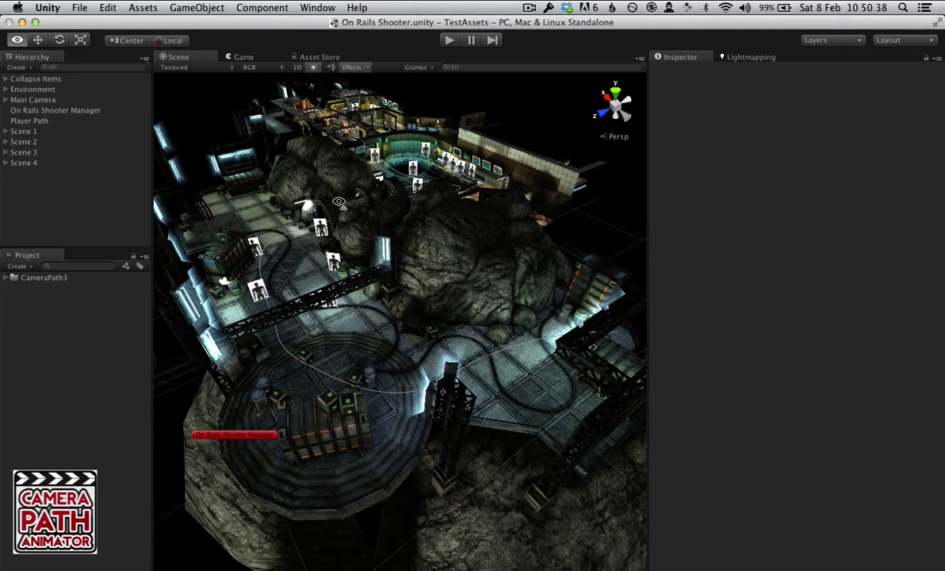
# Expand and select the CameraPath3 folder in the Project panel.
pyautogui.click(6, 279)
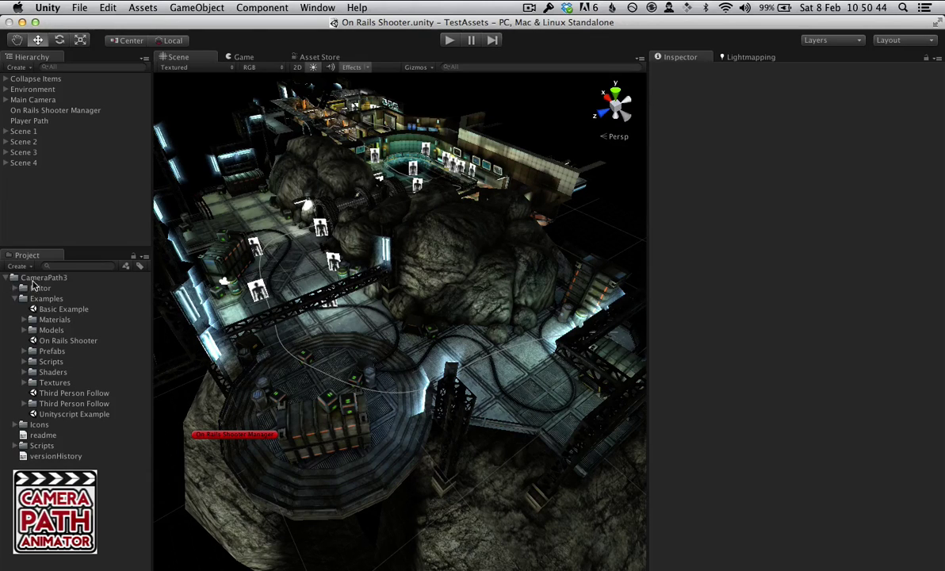
pyautogui.click(35, 279)
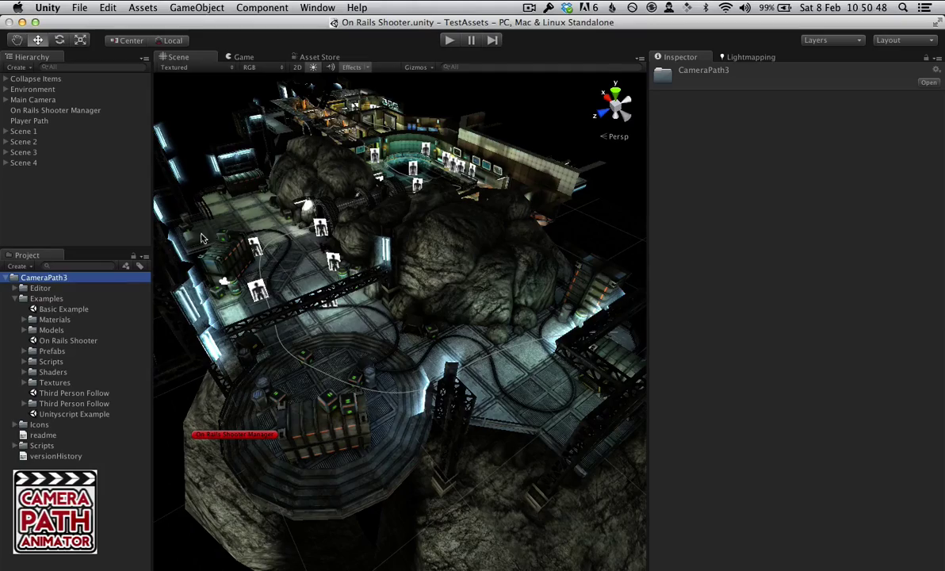
pyautogui.moveTo(341, 307)
pyautogui.keyDown('alt'); pyautogui.mouseDown()
pyautogui.moveTo(370, 315)
pyautogui.moveTo(340, 323)
pyautogui.mouseUp(); pyautogui.keyUp('alt')
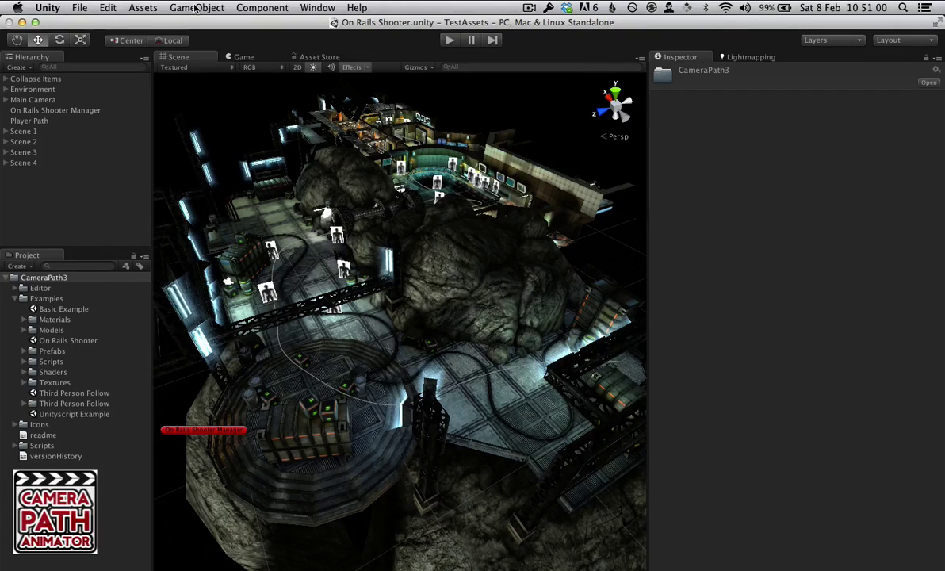
# Create a New Camera Path, raise it to Y 23.77, then delete it and focus On Rails Shooter Manager.
pyautogui.click(195, 8)
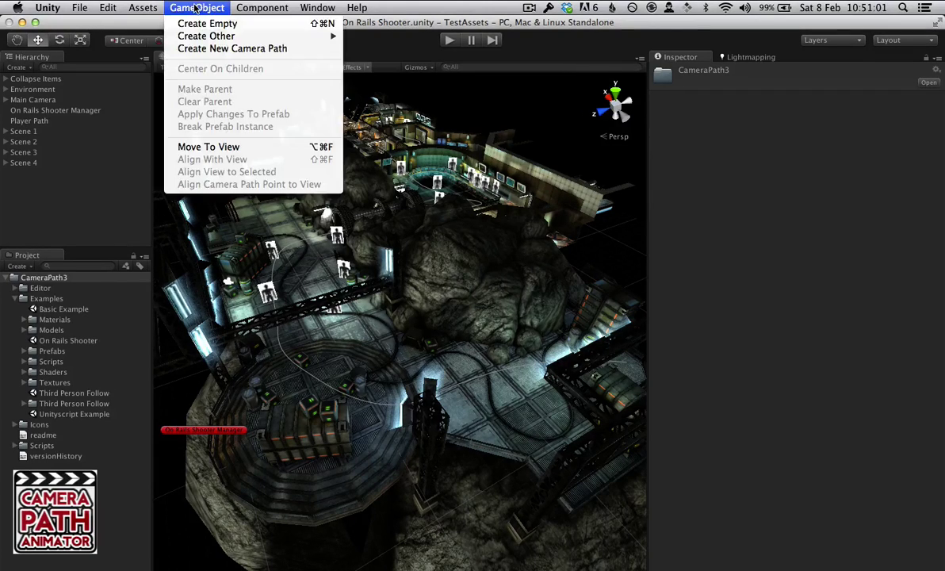
pyautogui.click(192, 49)
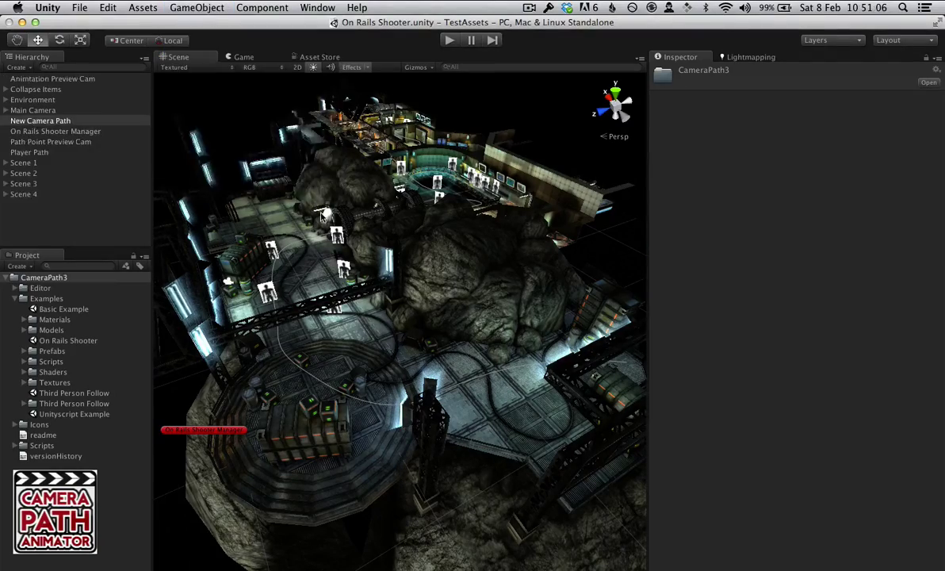
pyautogui.press('f')
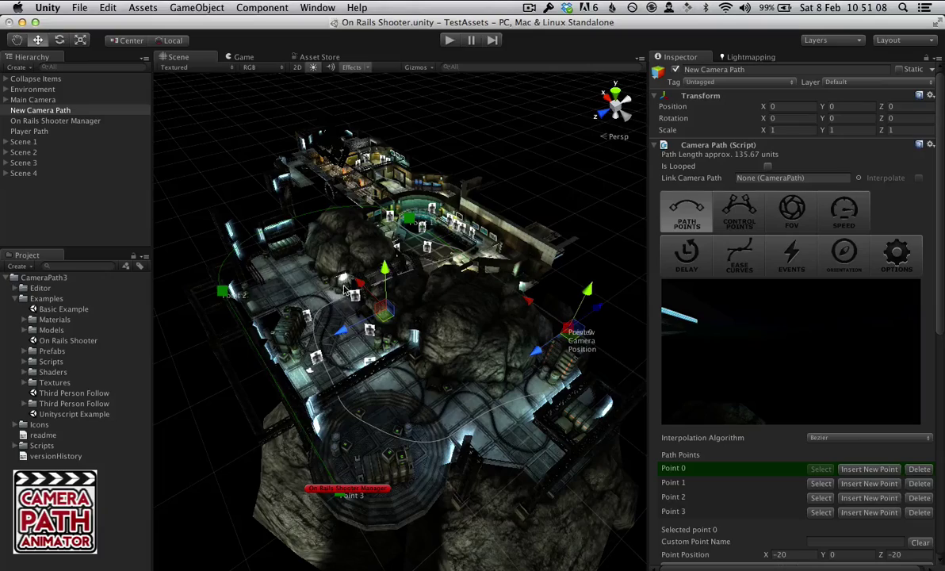
pyautogui.moveTo(361, 255); pyautogui.dragTo(383, 211)
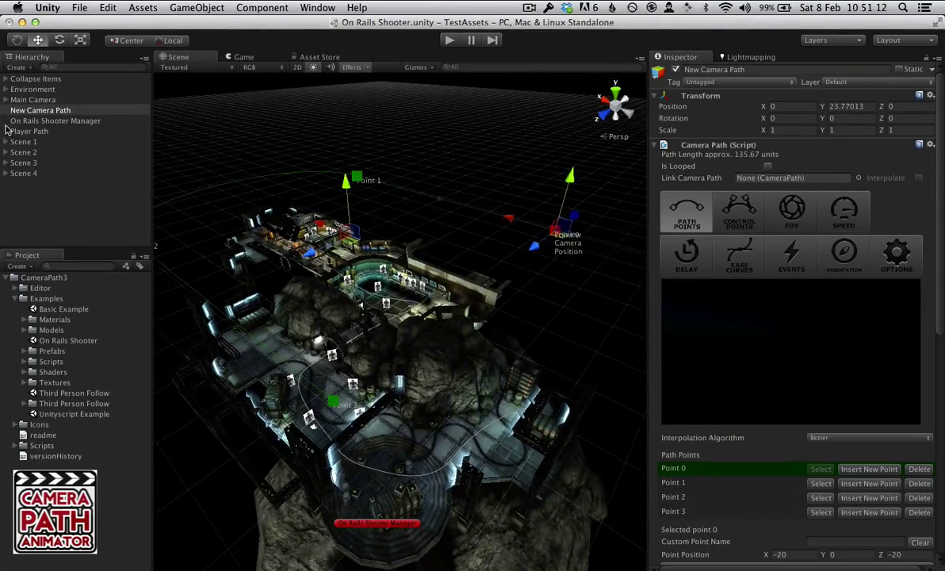
pyautogui.press('super+BackSpace')
pyautogui.doubleClick(16, 111)
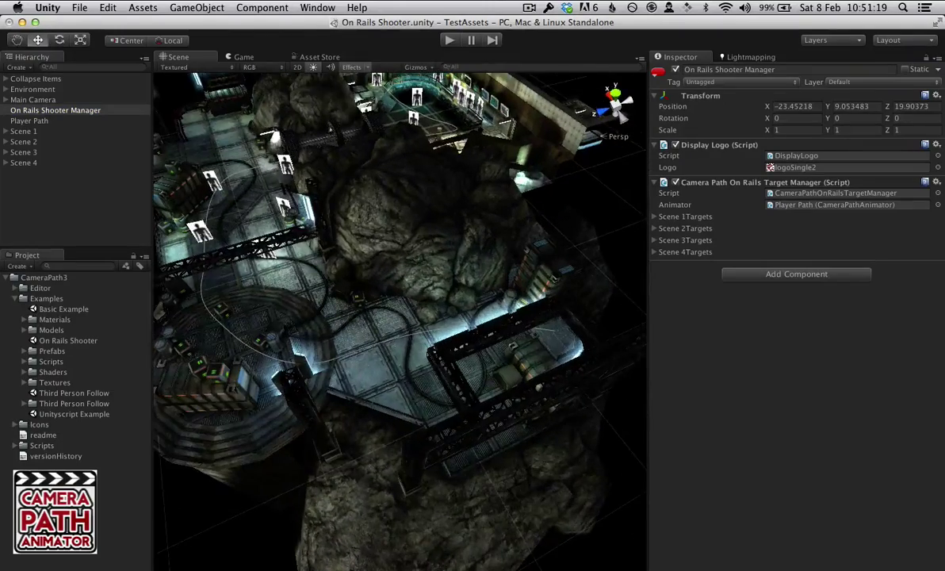
# Put Player Path's Camera Path editor into Path Points mode, listing Point 0 through Point 11.
pyautogui.click(28, 121)
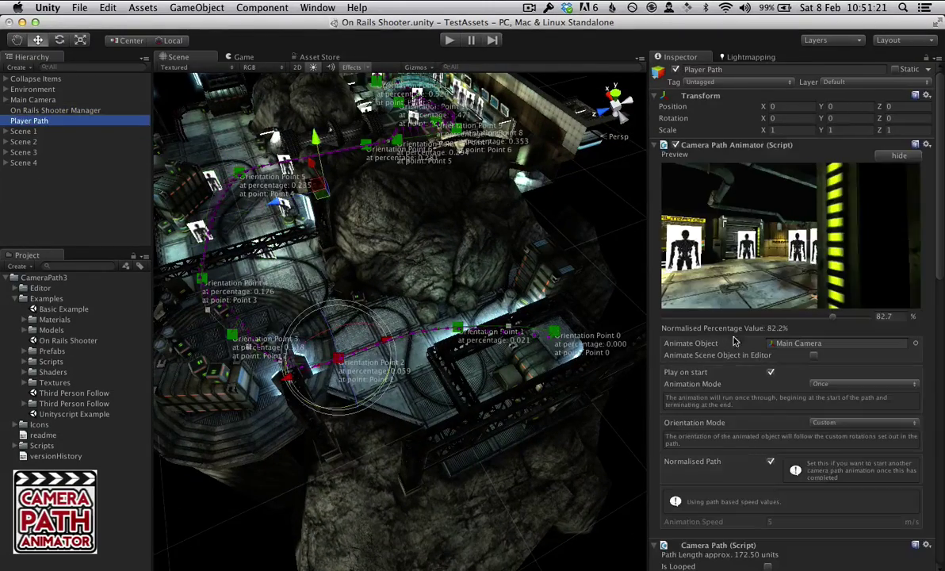
pyautogui.scroll(-3, 714, 405)
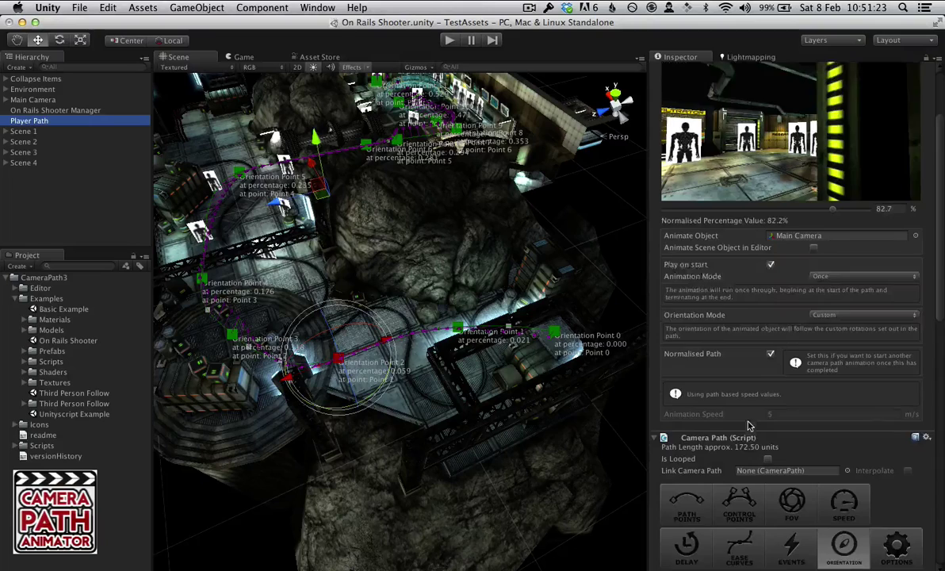
pyautogui.scroll(-5, 745, 424)
pyautogui.click(687, 311)
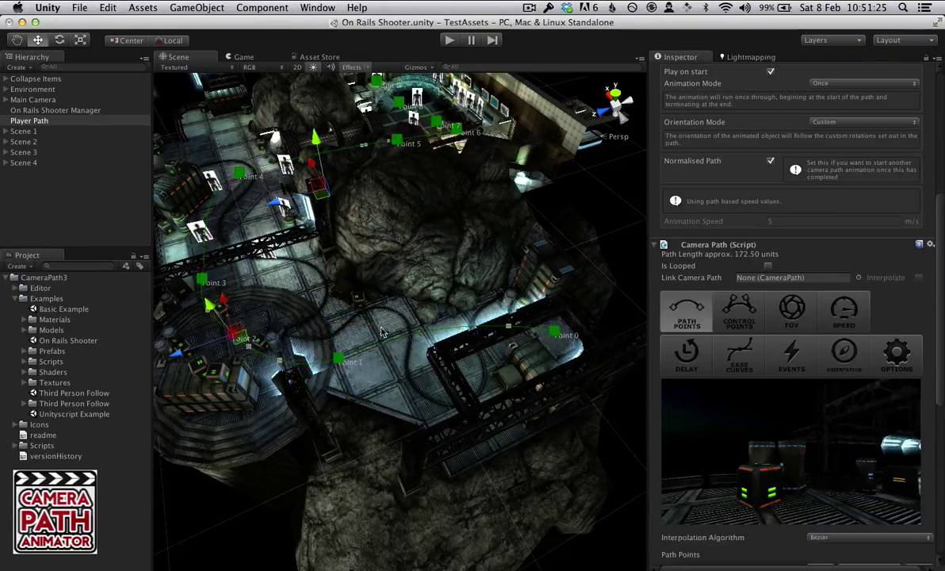
pyautogui.scroll(1, 765, 273)
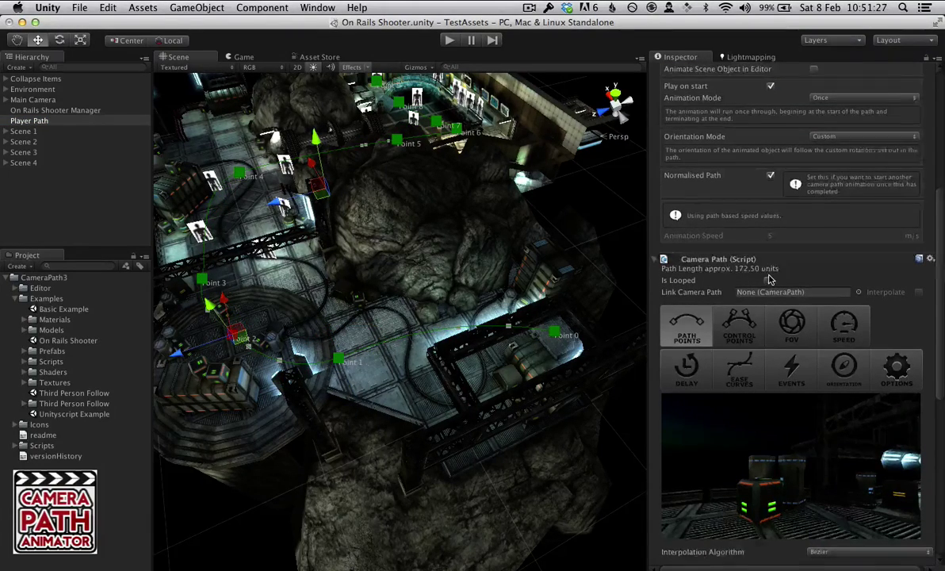
pyautogui.scroll(7, 768, 279)
pyautogui.scroll(-1, 768, 279)
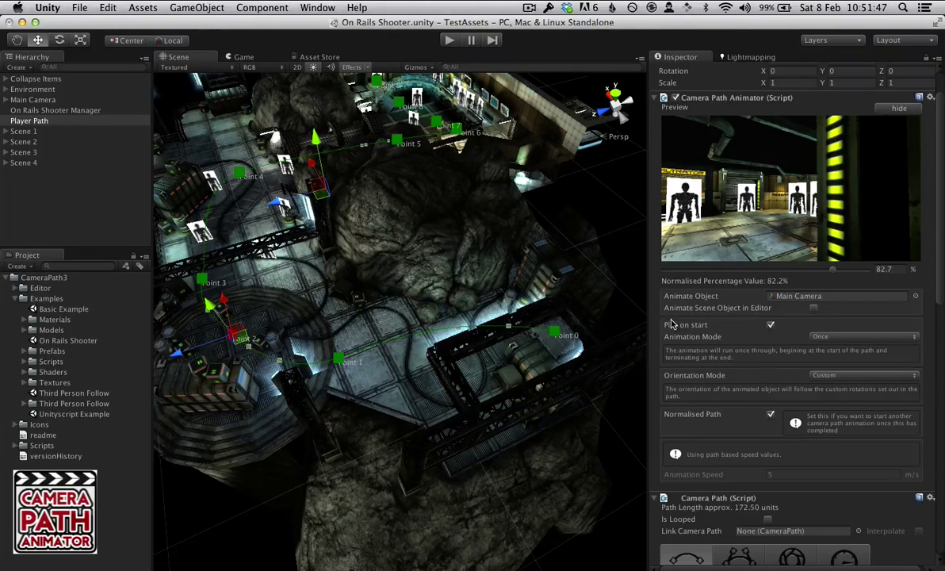
pyautogui.scroll(-3, 938, 332)
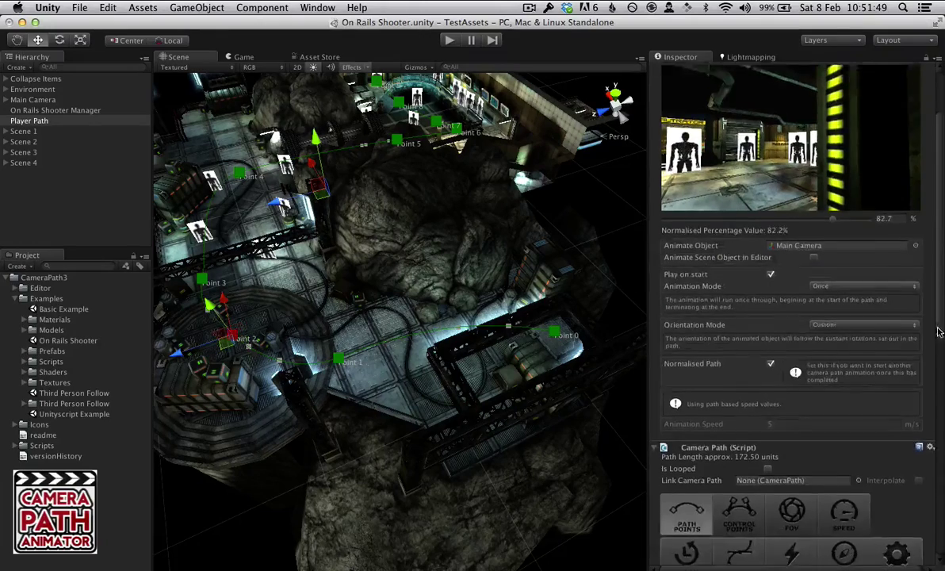
pyautogui.scroll(-10, 938, 332)
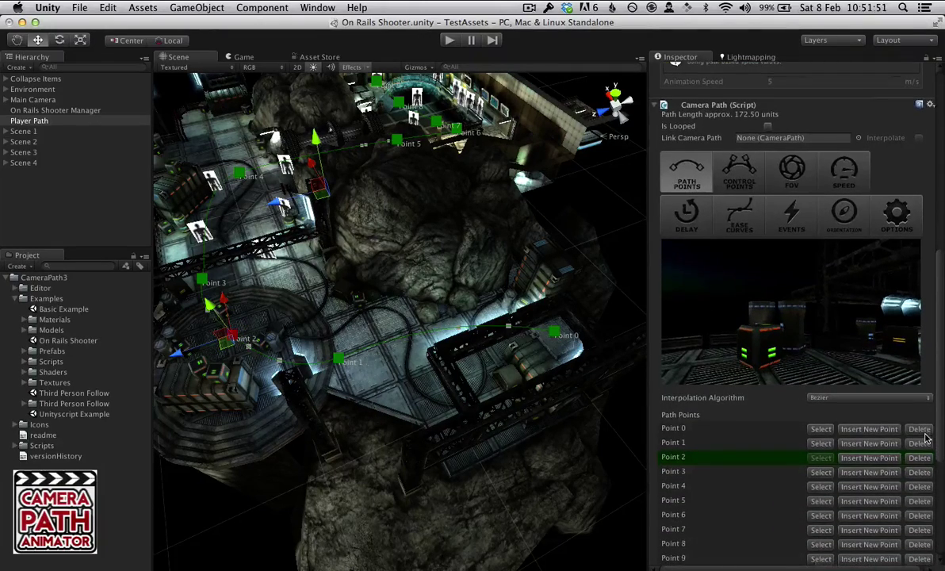
pyautogui.scroll(-1, 926, 438)
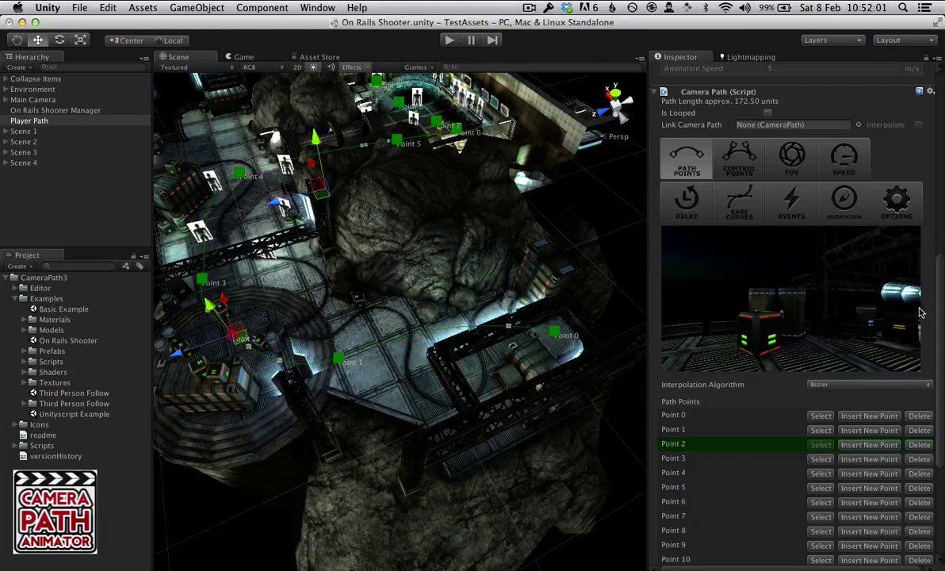
pyautogui.scroll(-1, 942, 317)
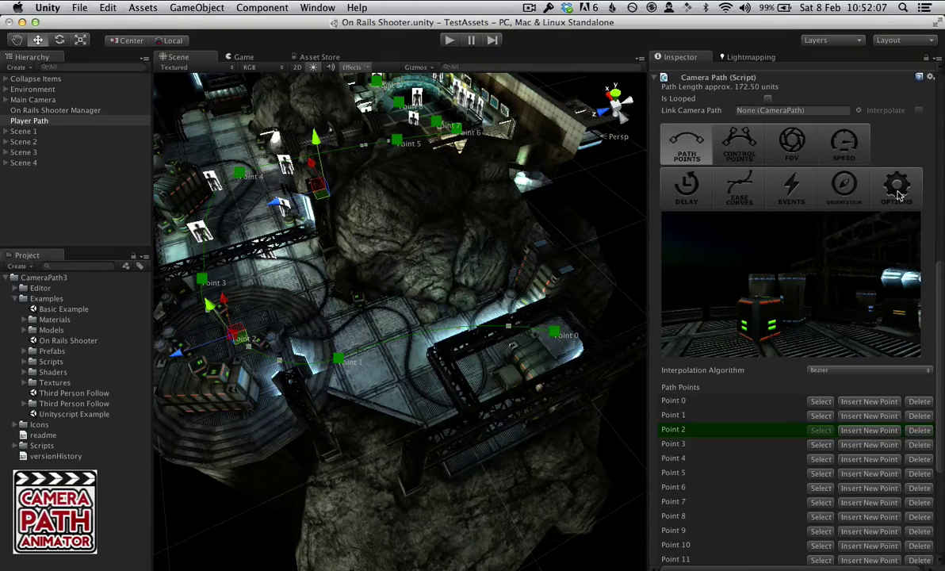
pyautogui.moveTo(936, 269); pyautogui.dragTo(873, 173)
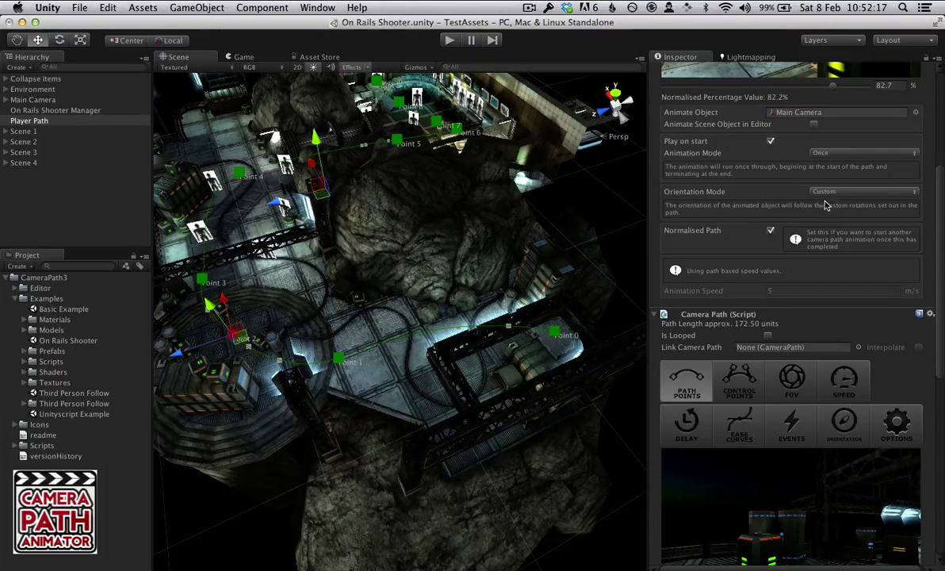
pyautogui.click(828, 191)
pyautogui.click(832, 213)
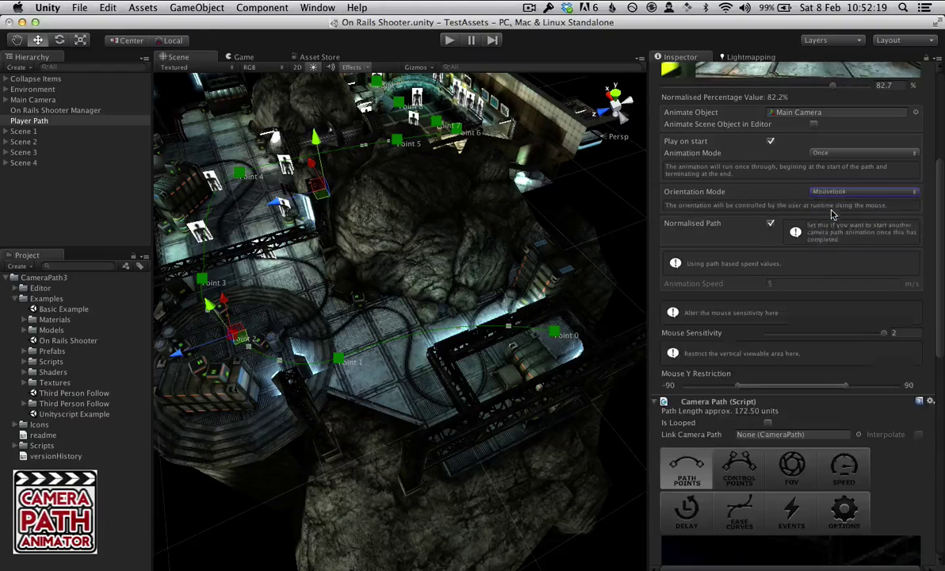
pyautogui.scroll(-8, 849, 317)
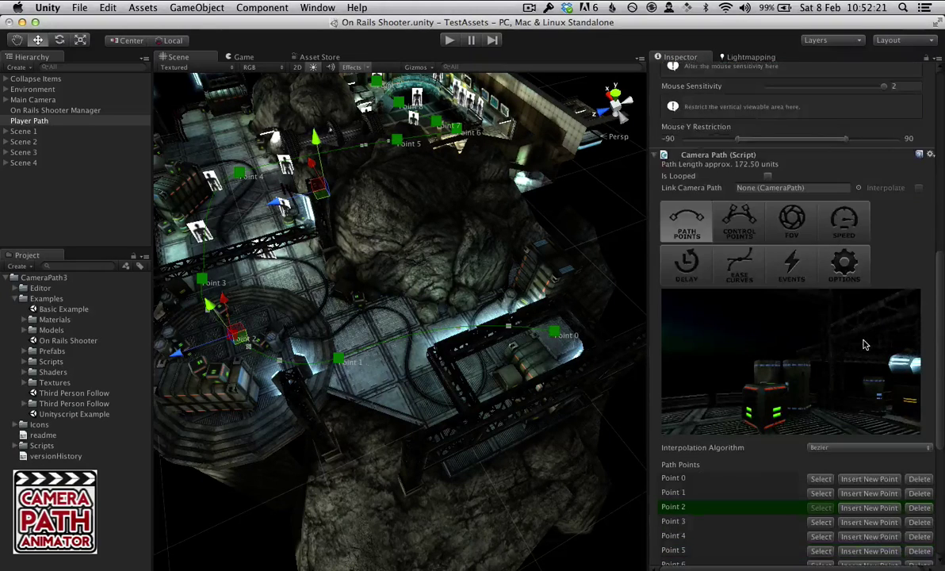
pyautogui.scroll(5, 861, 333)
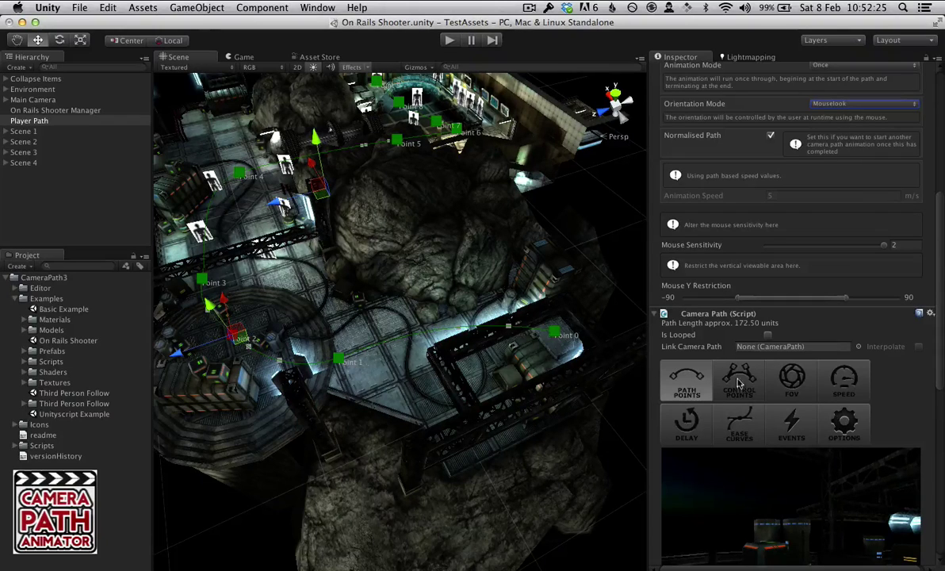
pyautogui.click(864, 104)
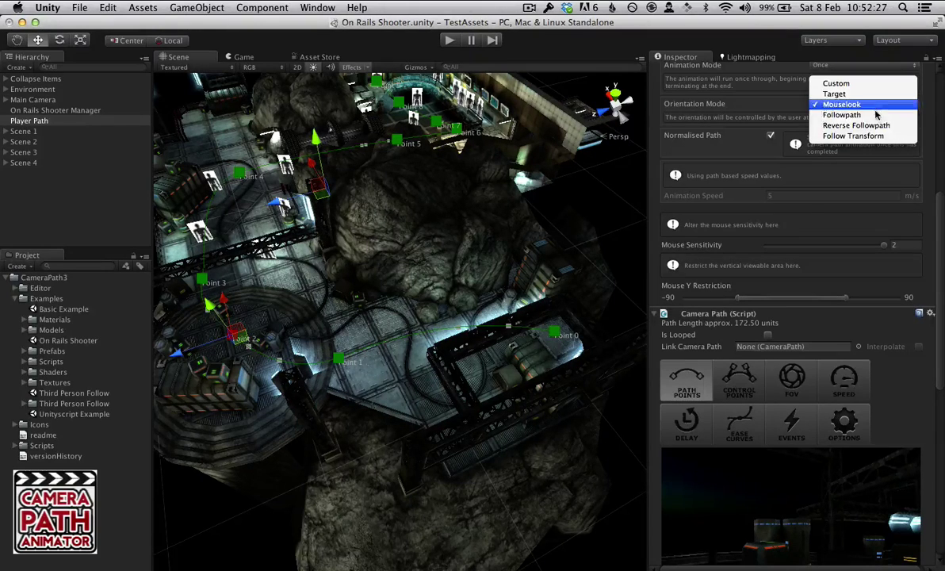
pyautogui.click(872, 116)
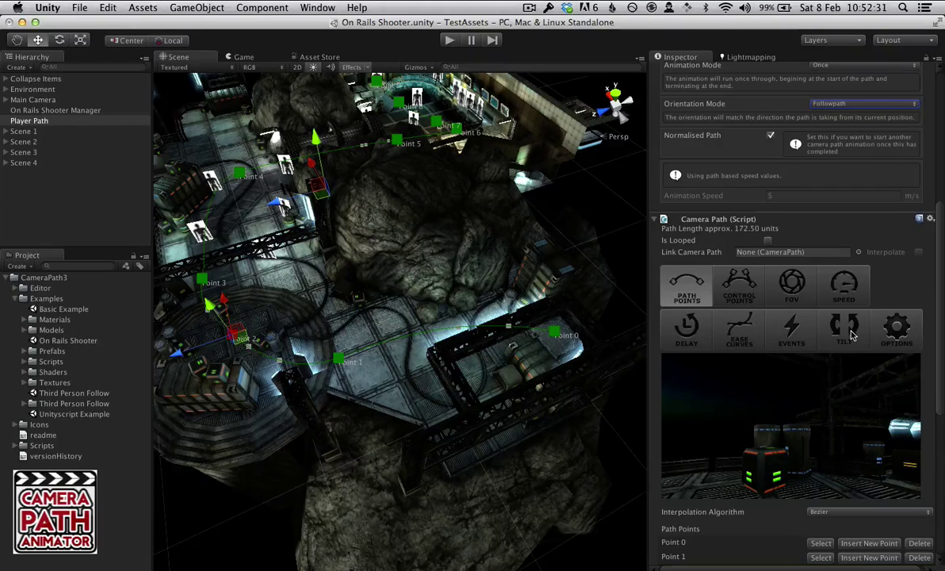
pyautogui.scroll(2, 853, 336)
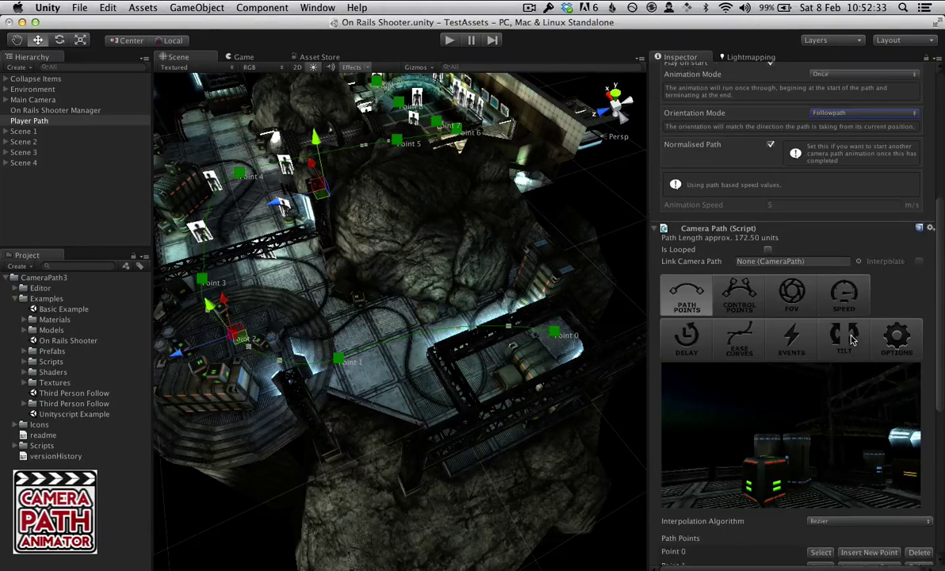
pyautogui.click(840, 126)
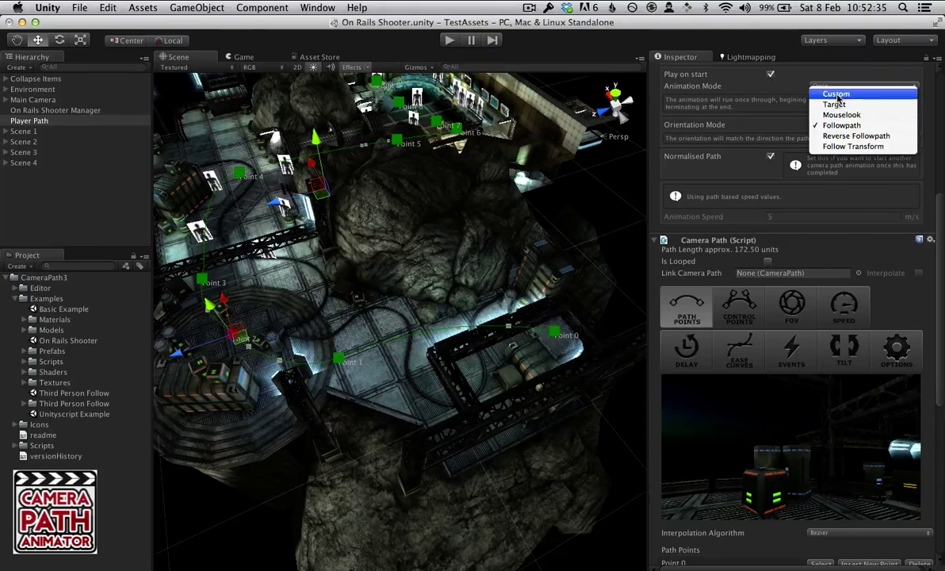
pyautogui.click(836, 94)
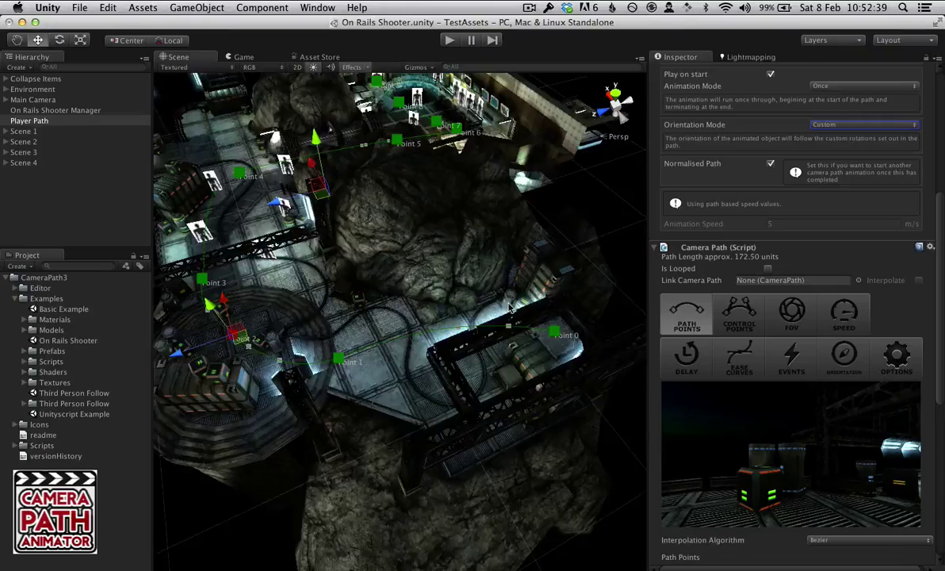
# View the whole Player Path from above in the Scene view.
pyautogui.keyDown('alt'); pyautogui.moveTo(547, 299); pyautogui.dragTo(406, 221); pyautogui.keyUp('alt')
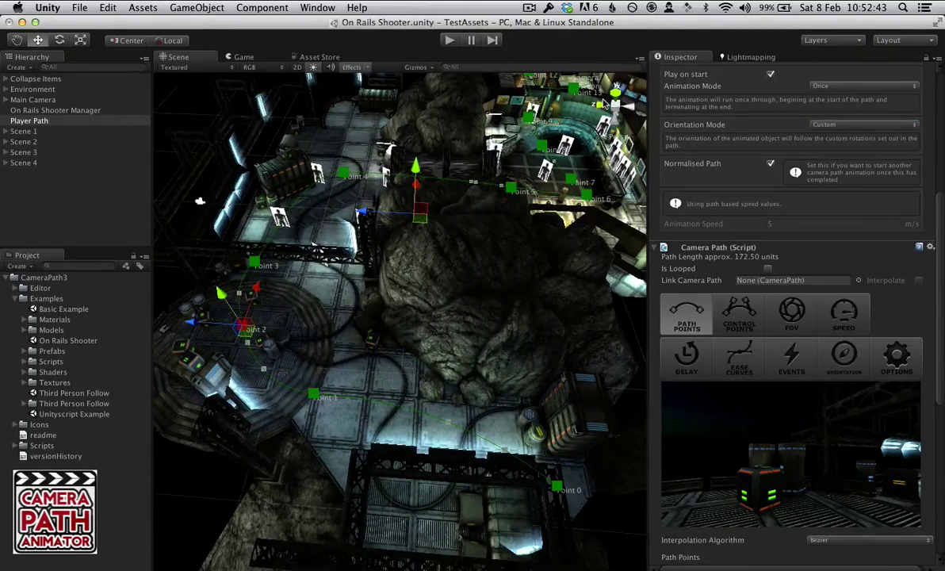
pyautogui.keyDown('alt'); pyautogui.moveTo(484, 175); pyautogui.dragTo(498, 203); pyautogui.keyUp('alt')
pyautogui.scroll(-5, 498, 203)
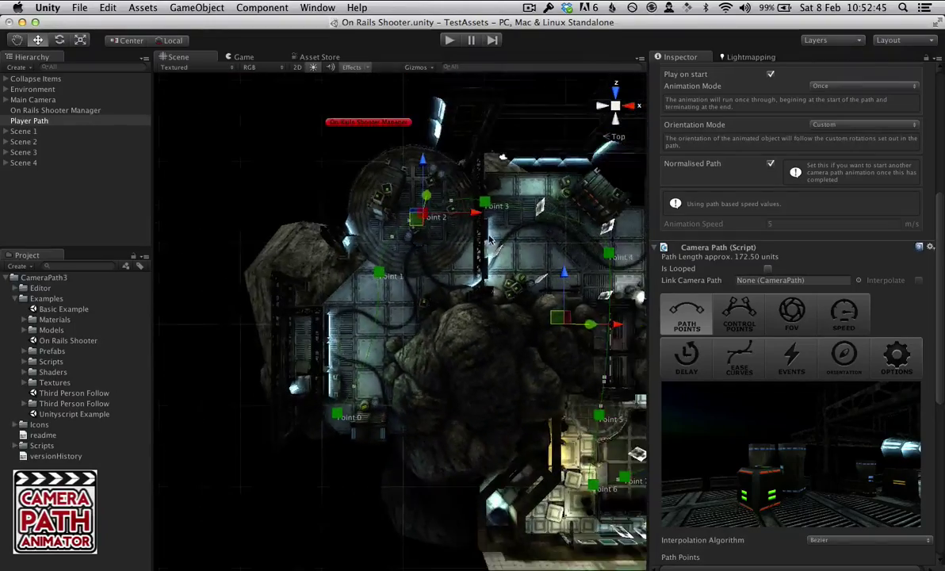
pyautogui.moveTo(412, 262); pyautogui.dragTo(303, 144, button='middle')
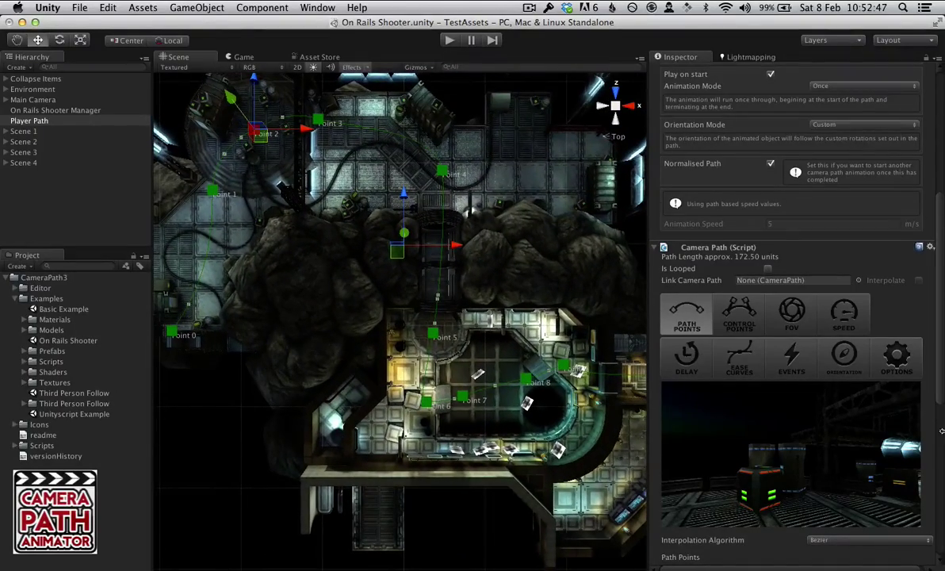
pyautogui.scroll(-3, 793, 357)
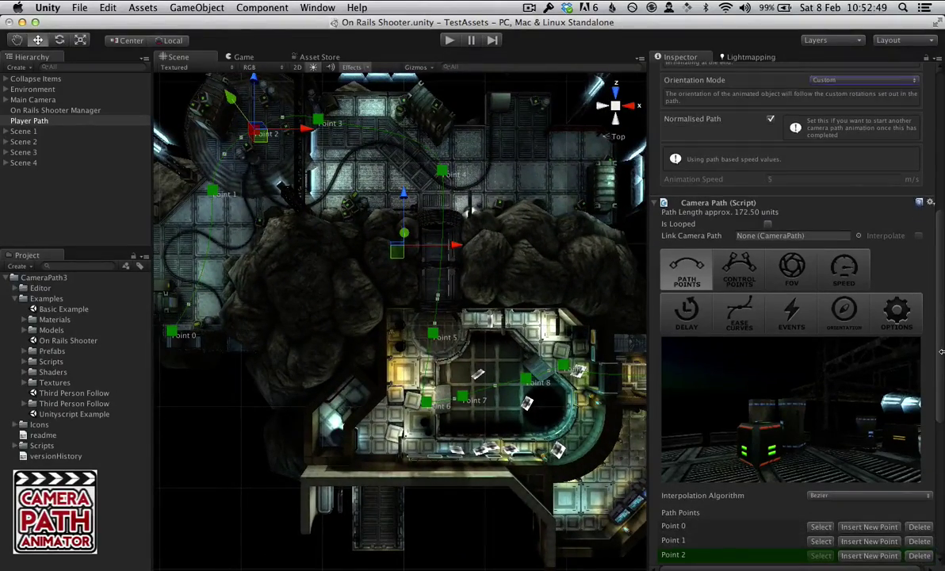
pyautogui.scroll(-4, 872, 333)
# Keep Bezier interpolation and bring the Point 0–17 path points list into view.
pyautogui.click(858, 393)
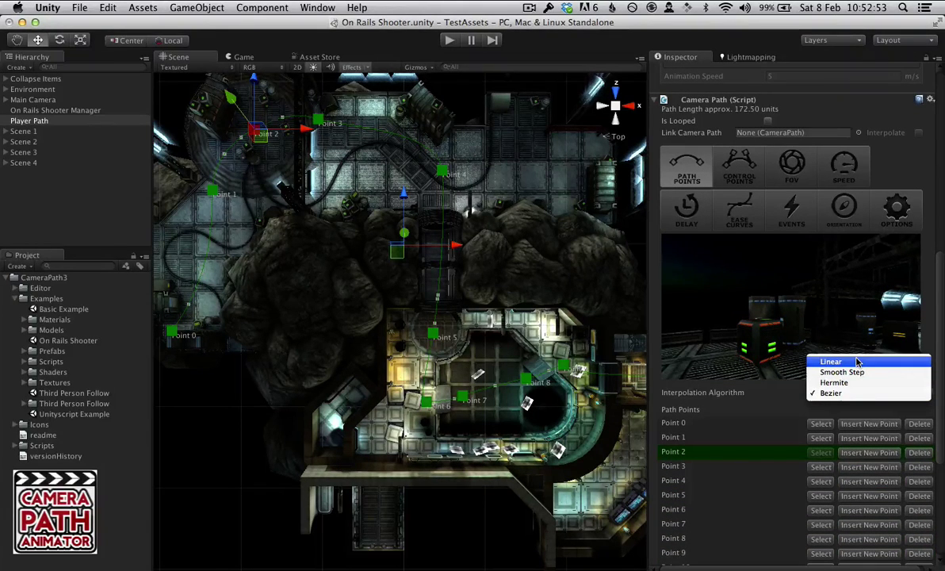
pyautogui.click(702, 164)
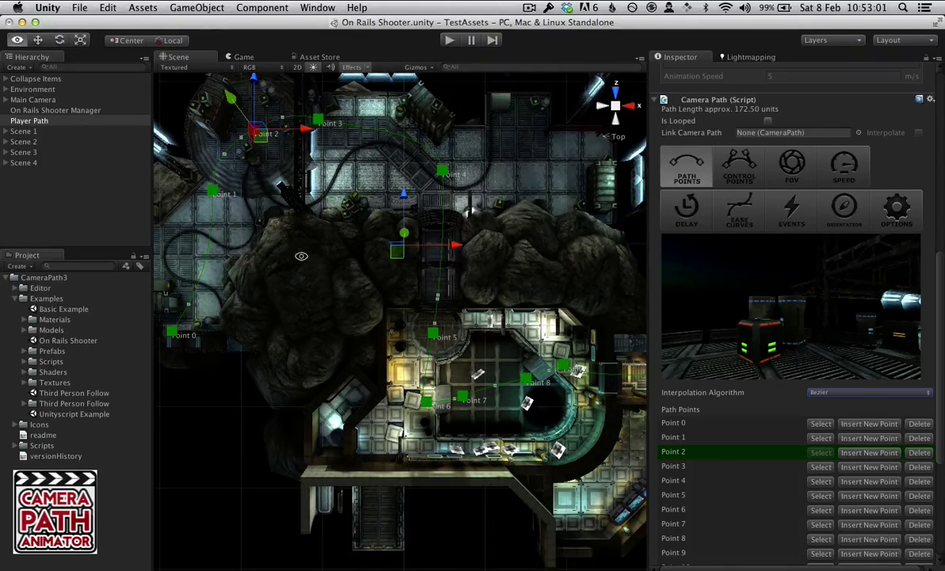
pyautogui.moveTo(303, 254); pyautogui.dragTo(362, 255, button='middle')
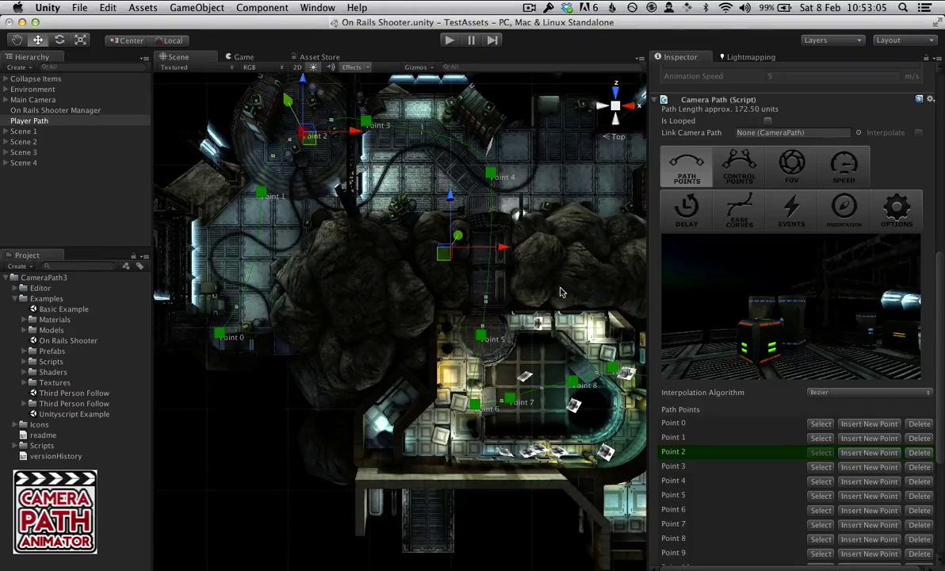
pyautogui.moveTo(560, 292); pyautogui.dragTo(533, 342, button='middle')
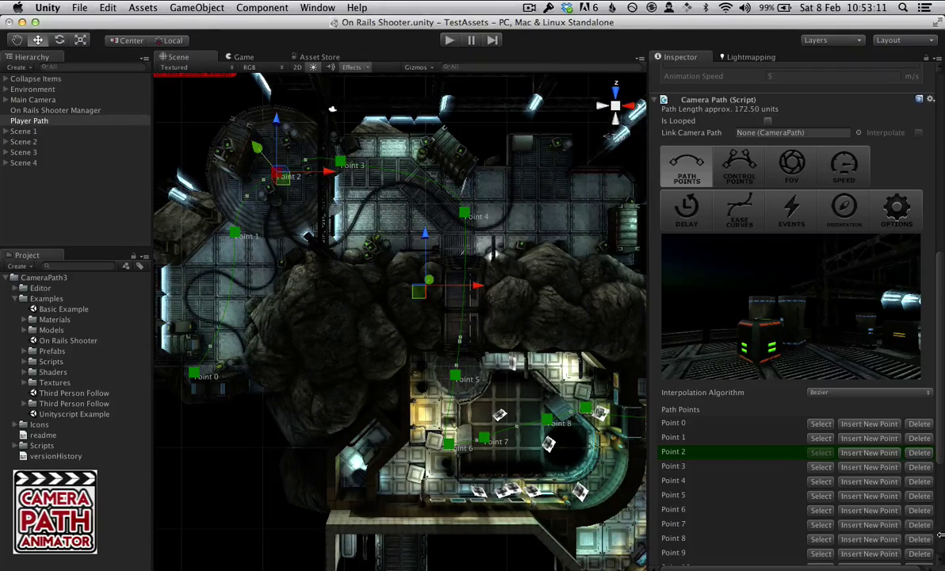
pyautogui.scroll(-5, 719, 467)
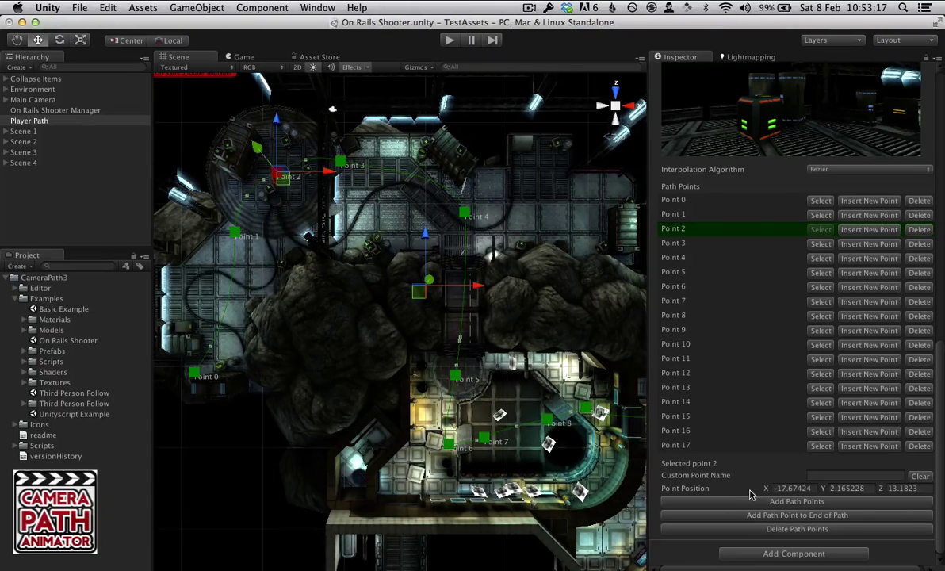
# Try the Add Path Points and Delete Path Points modes, leaving each without changes.
pyautogui.click(792, 504)
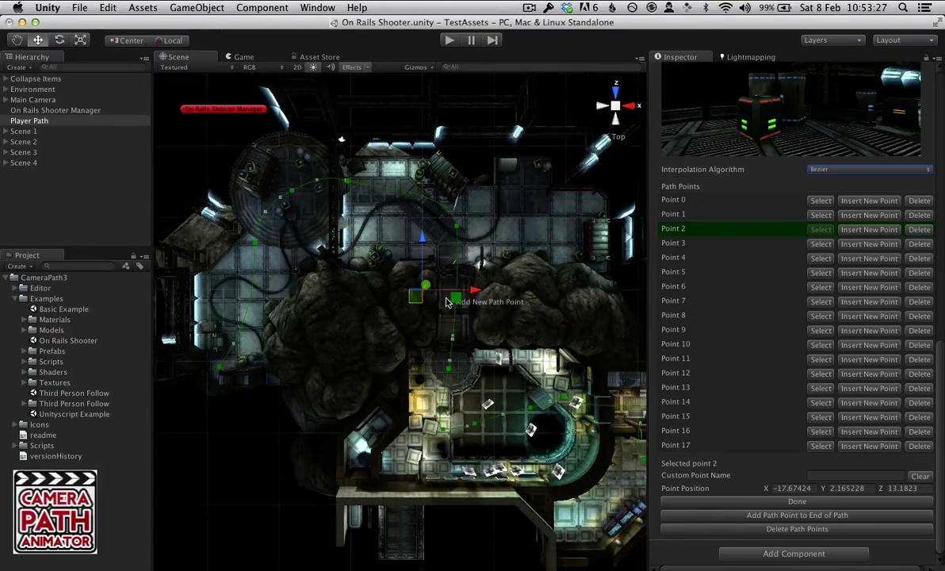
pyautogui.moveTo(446, 301); pyautogui.dragTo(315, 151, button='middle')
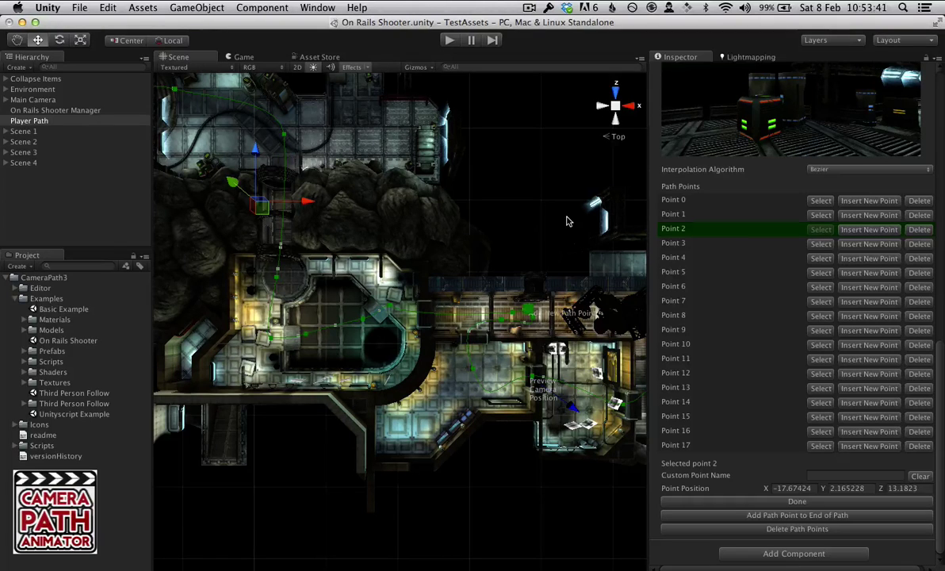
pyautogui.click(798, 530)
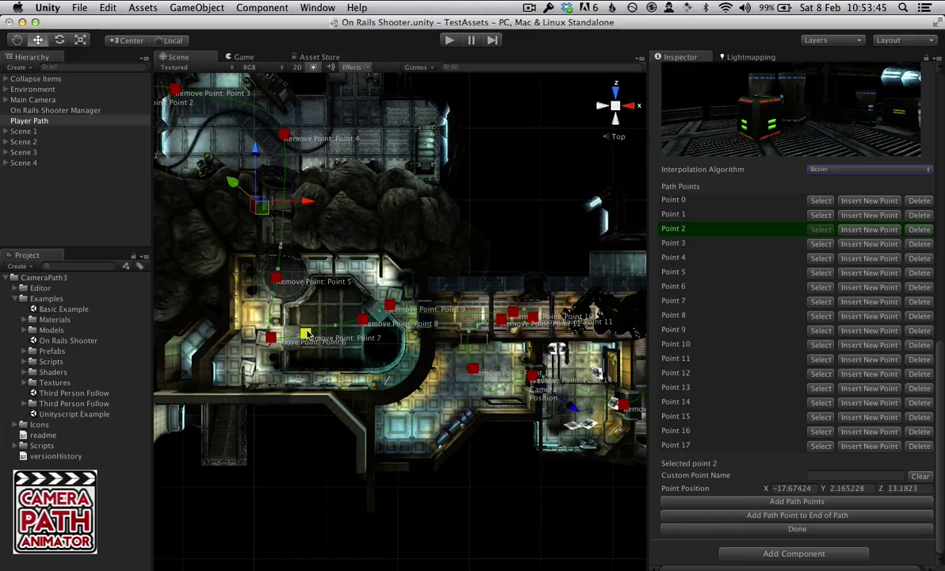
pyautogui.click(771, 528)
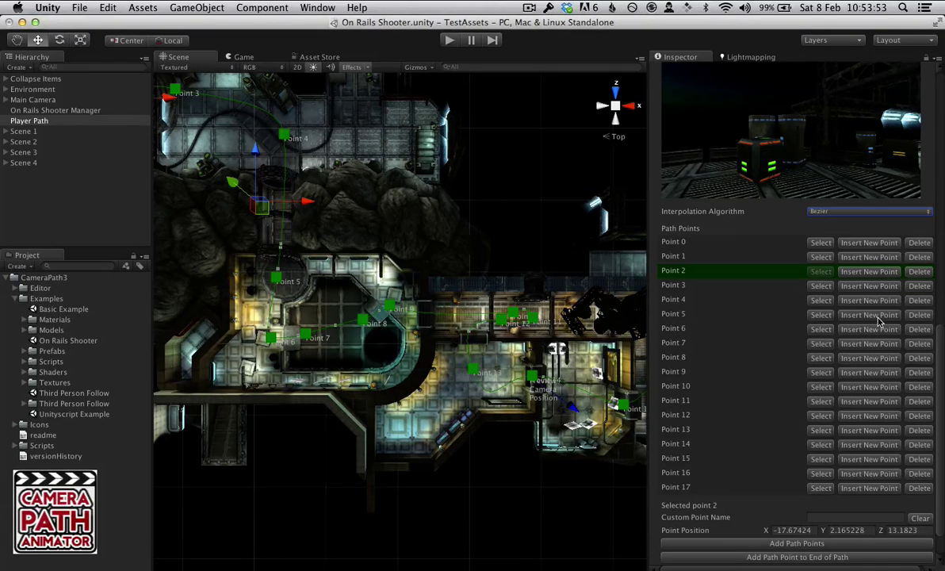
# Select Point 4 and delete one path point, leaving Points 0–16.
pyautogui.click(822, 300)
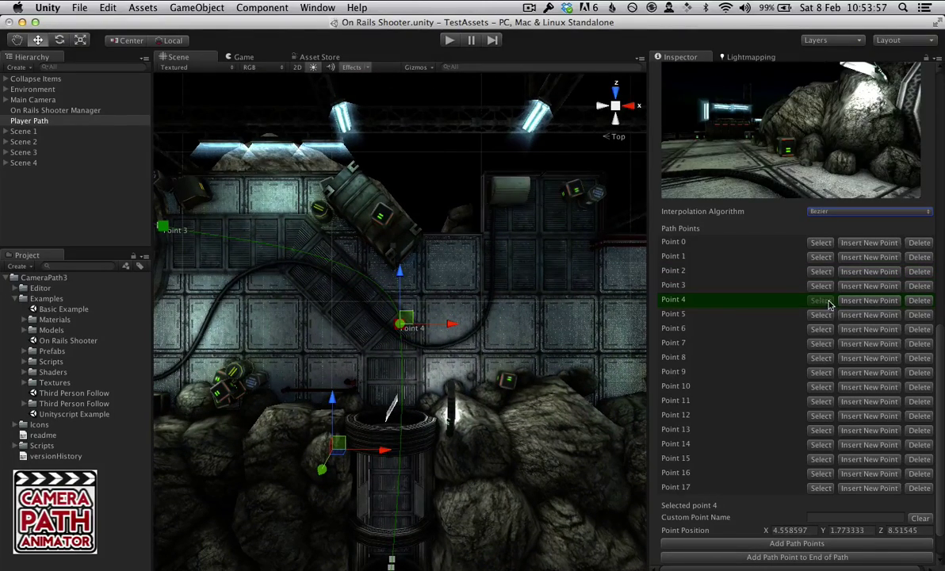
pyautogui.click(914, 359)
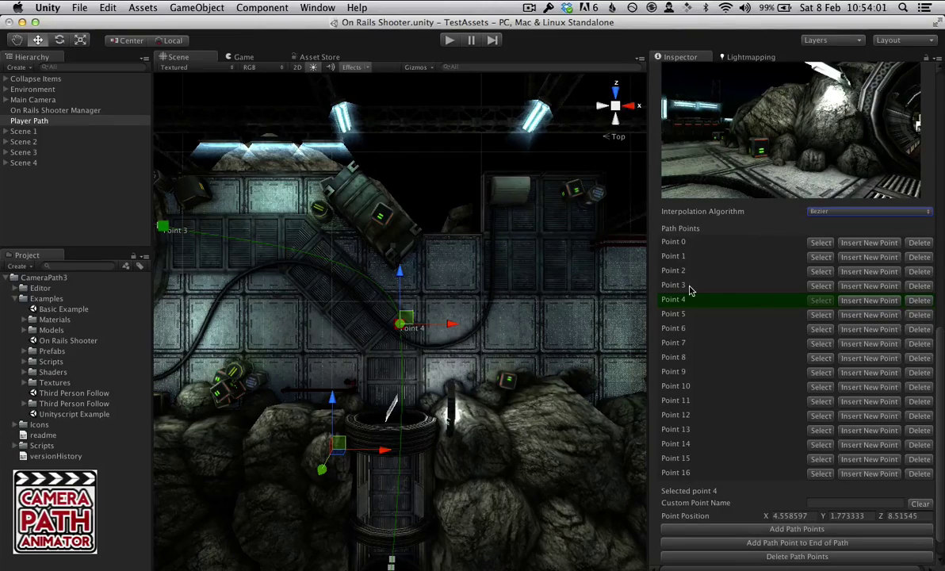
pyautogui.scroll(-3, 662, 378)
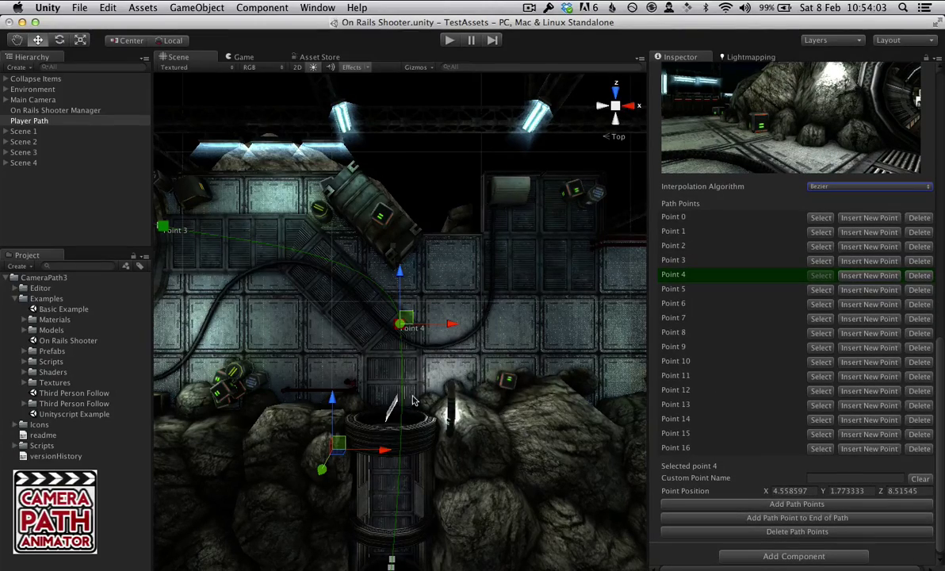
pyautogui.moveTo(322, 341); pyautogui.dragTo(635, 317, button='middle')
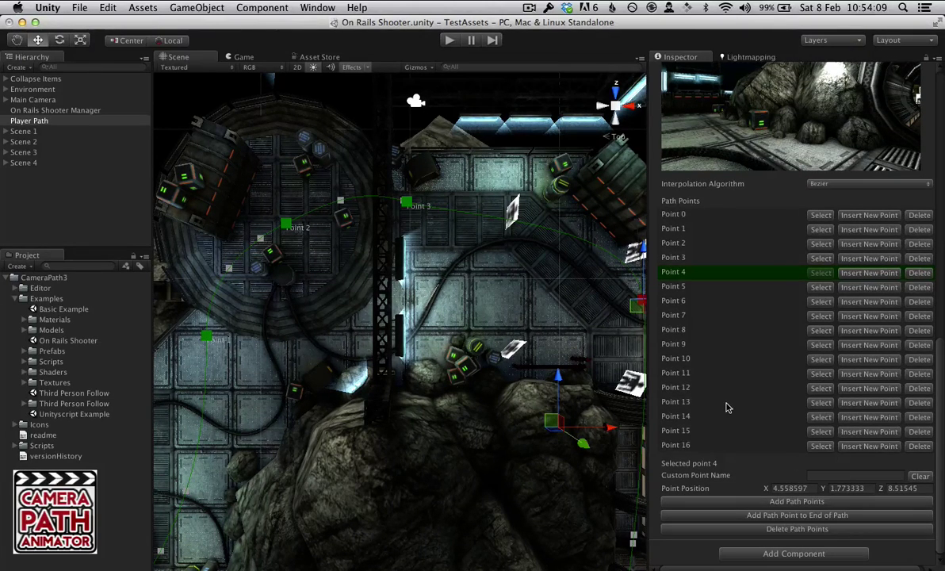
pyautogui.scroll(15, 728, 408)
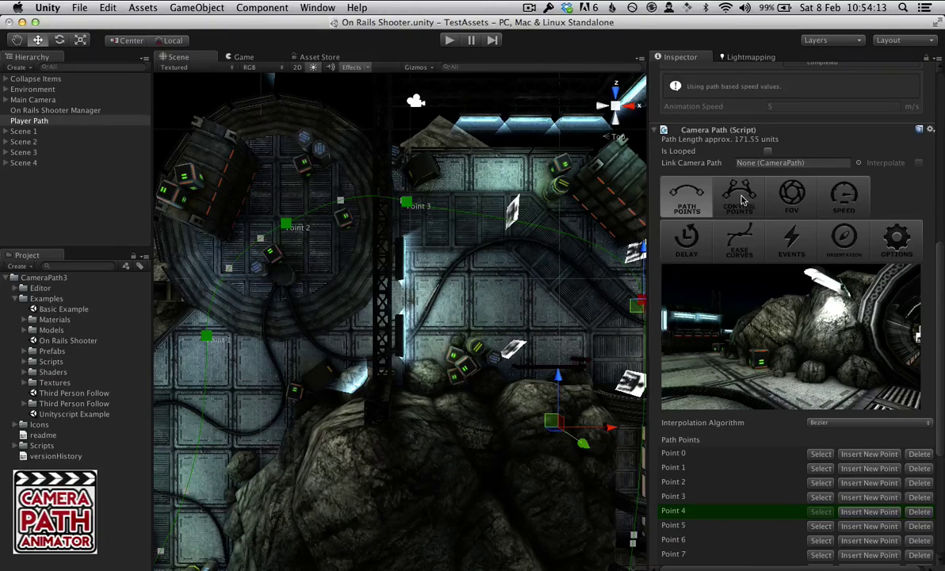
# Move Point 3's control handles so its control point sits at X -6.080199, Y 1.528573, Z 13.56065.
pyautogui.click(739, 202)
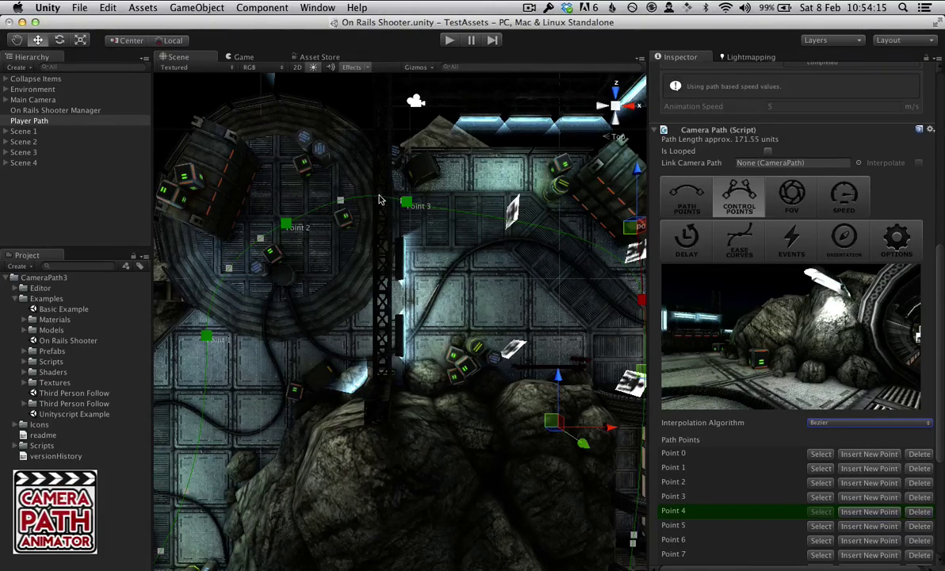
pyautogui.click(406, 203)
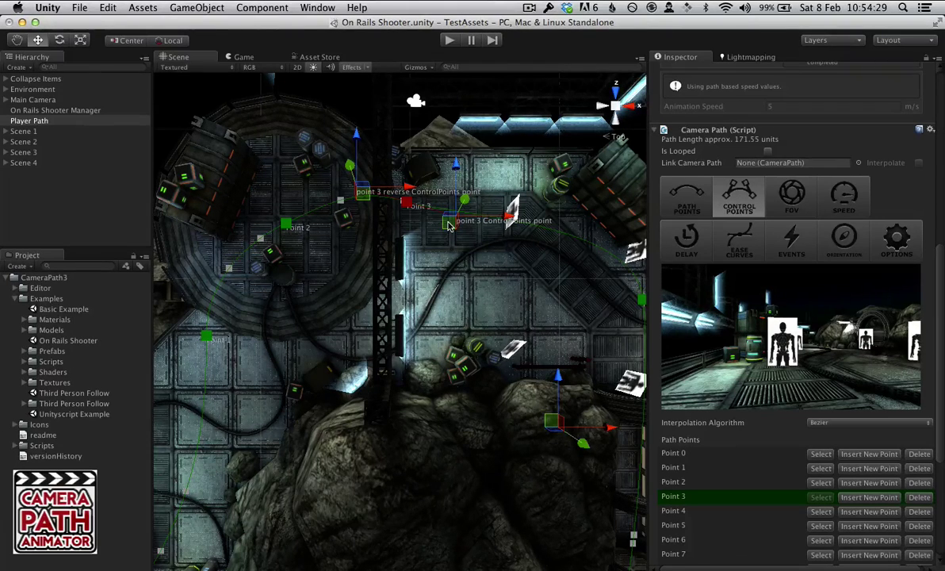
pyautogui.moveTo(448, 226); pyautogui.dragTo(472, 230)
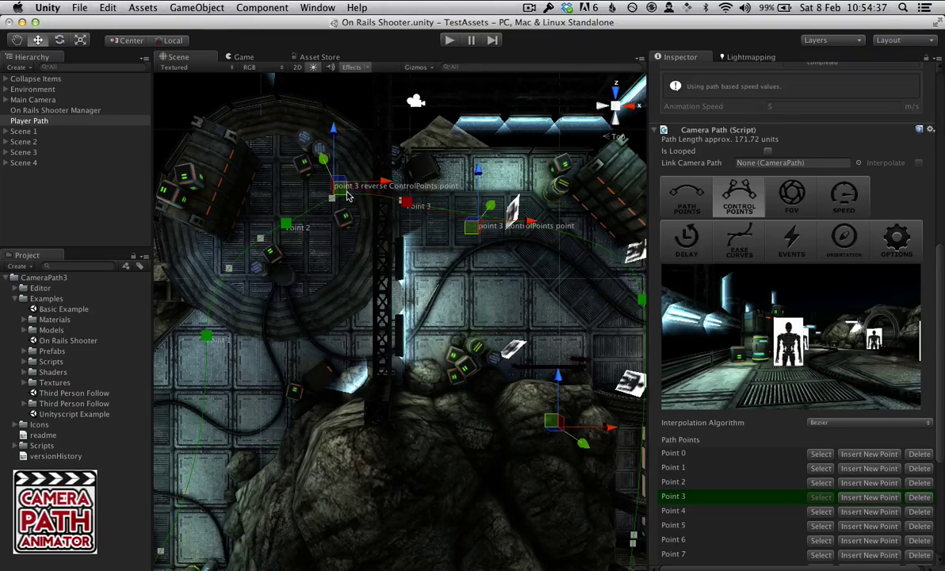
pyautogui.moveTo(334, 187)
pyautogui.mouseDown()
pyautogui.moveTo(346, 200)
pyautogui.moveTo(351, 188)
pyautogui.mouseUp()
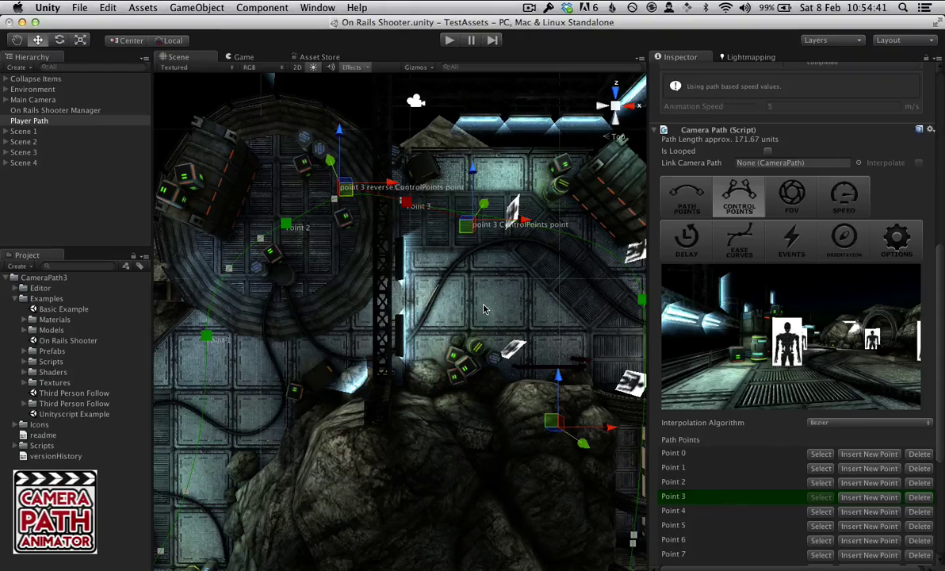
pyautogui.scroll(-8, 779, 418)
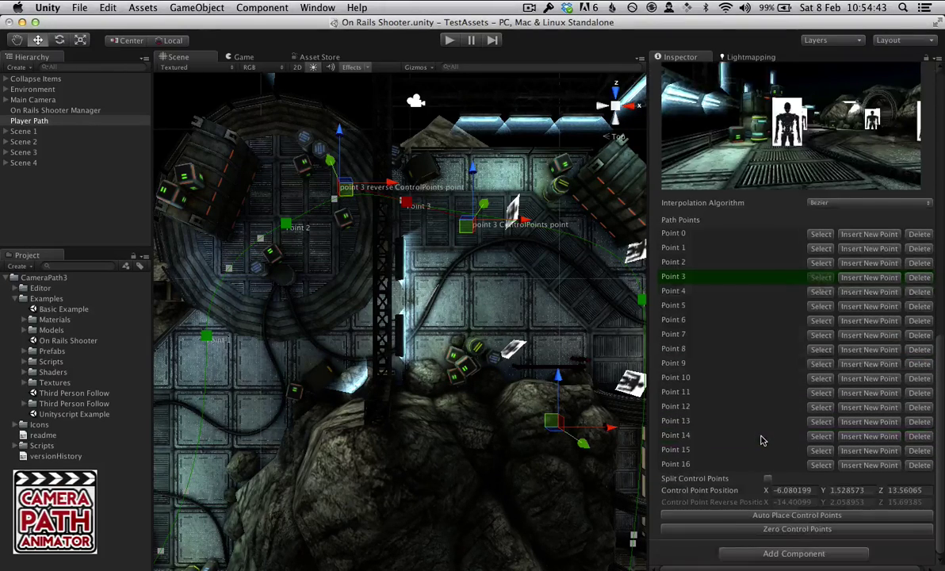
# Split Point 3's control points, move each handle separately, then rejoin them.
pyautogui.click(768, 479)
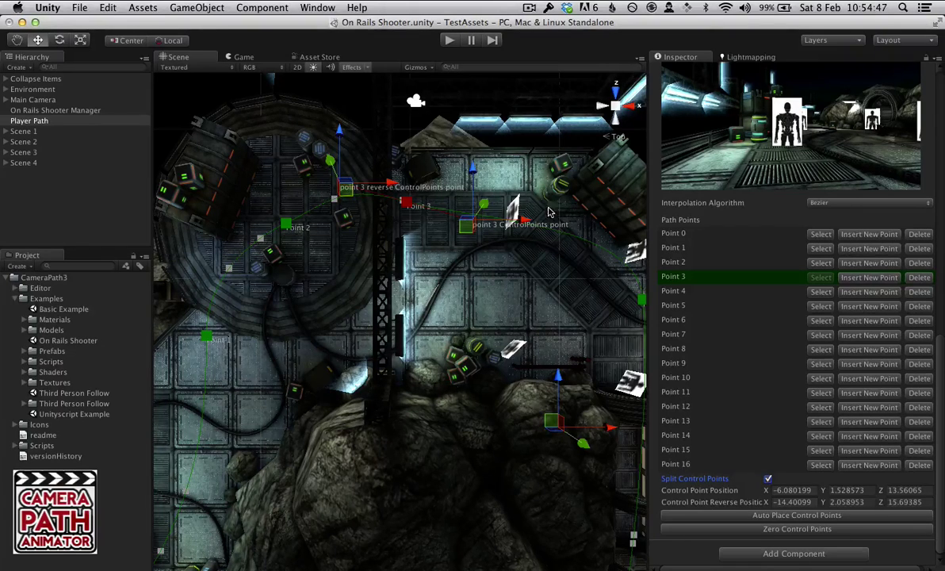
pyautogui.moveTo(471, 223); pyautogui.dragTo(474, 178)
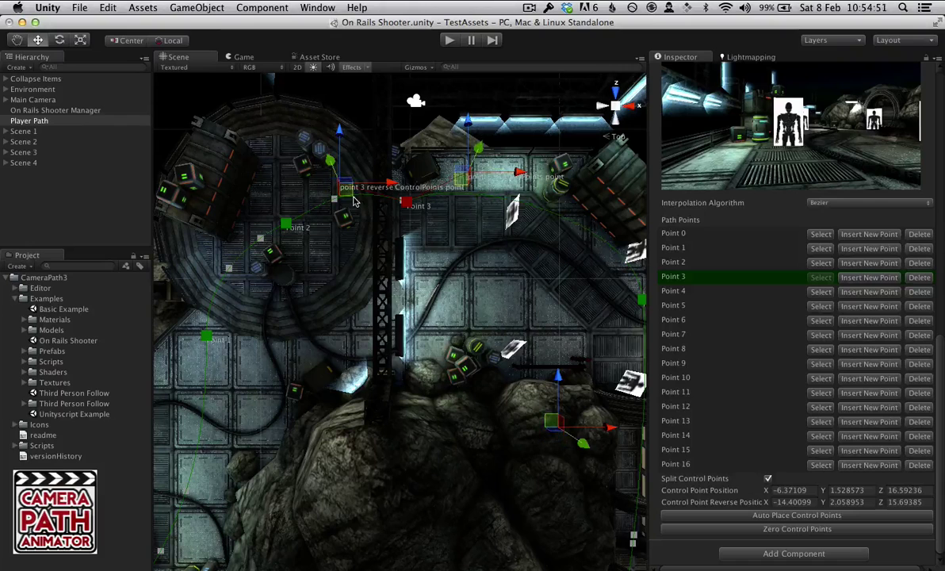
pyautogui.moveTo(332, 188); pyautogui.dragTo(363, 175)
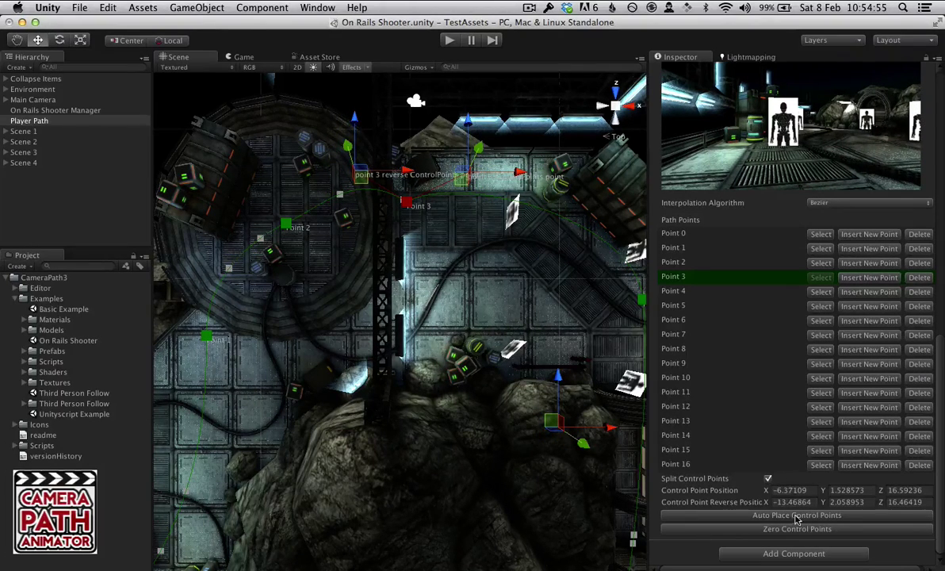
pyautogui.click(767, 478)
# Zero Point 3's control points and pull out a new curve to X -6.588668, Y 1.793763, Z 14.54507.
pyautogui.click(781, 517)
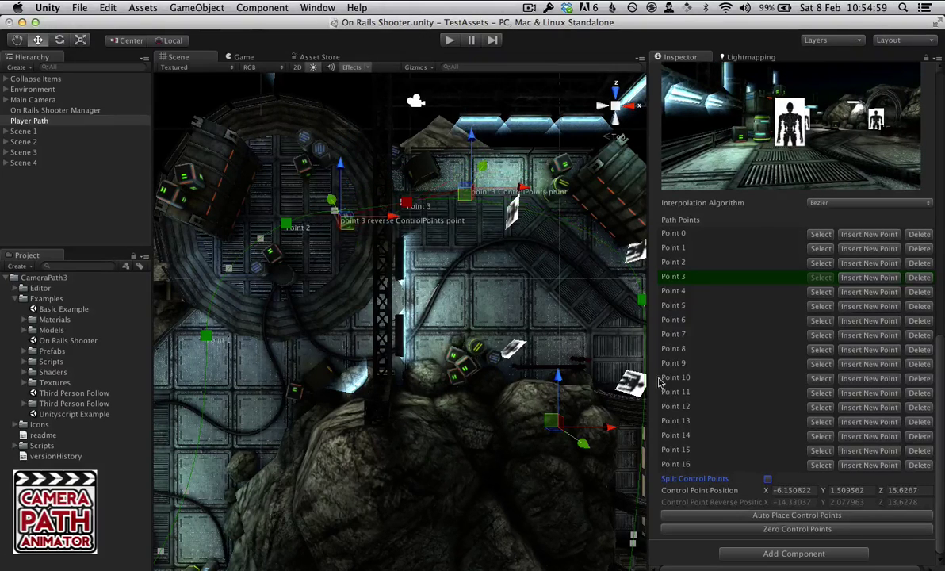
pyautogui.click(839, 529)
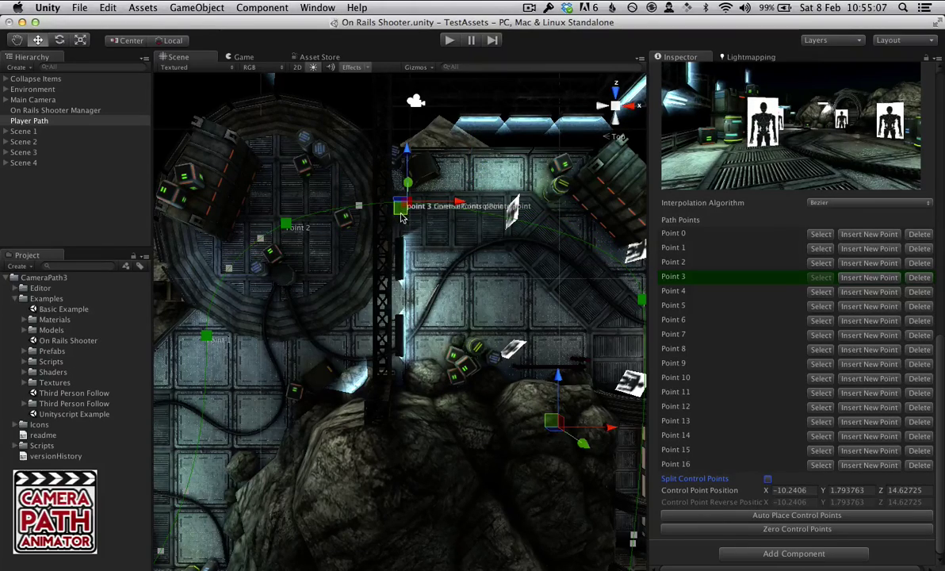
pyautogui.moveTo(401, 216); pyautogui.dragTo(463, 214)
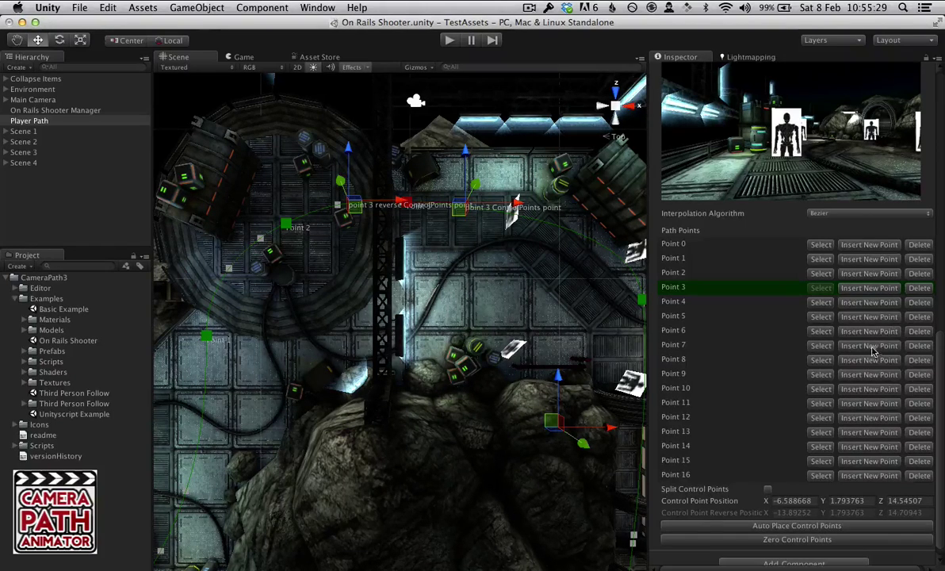
pyautogui.scroll(8, 872, 351)
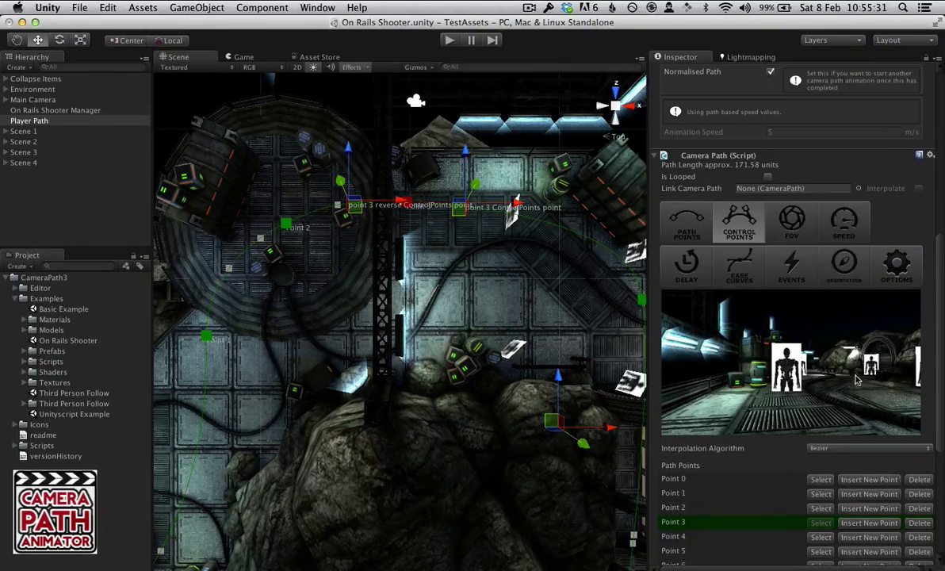
# Reset FOV Point 3 to the camera default of 60.
pyautogui.click(791, 224)
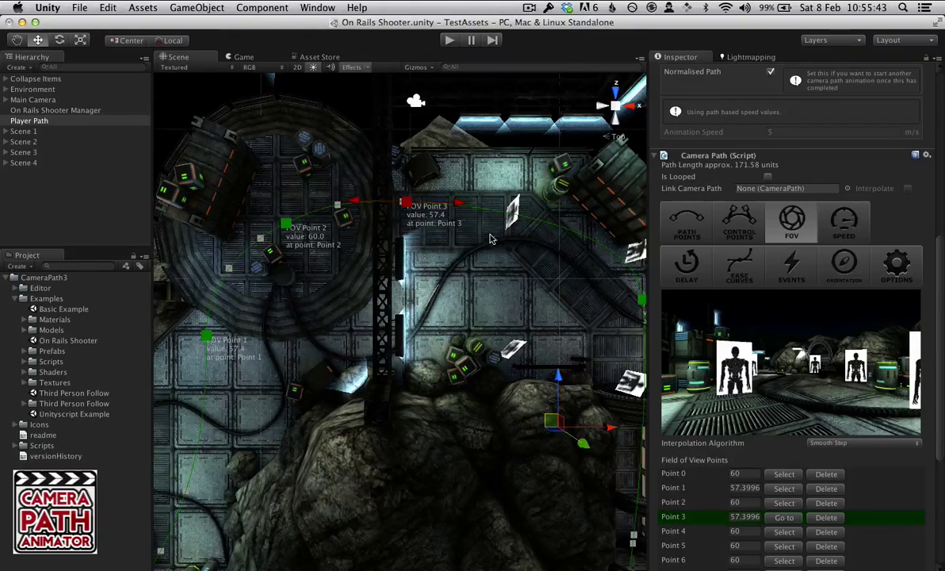
pyautogui.scroll(-2, 476, 238)
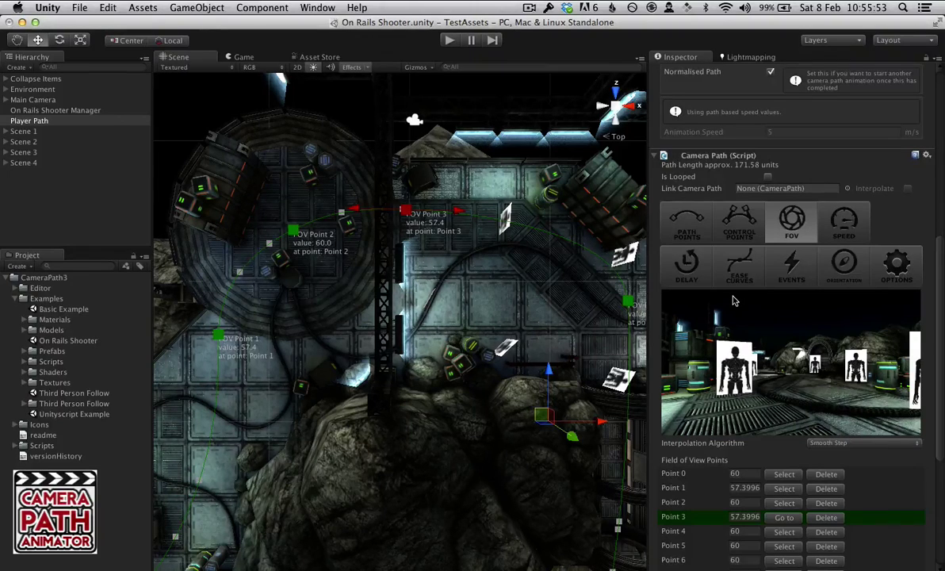
pyautogui.scroll(-3, 685, 280)
pyautogui.scroll(-8, 762, 317)
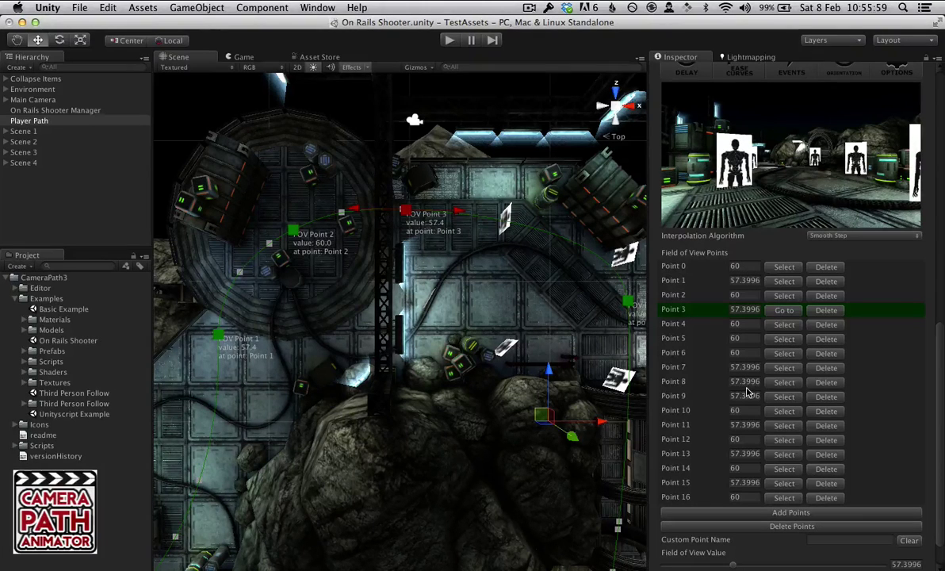
pyautogui.scroll(-2, 746, 449)
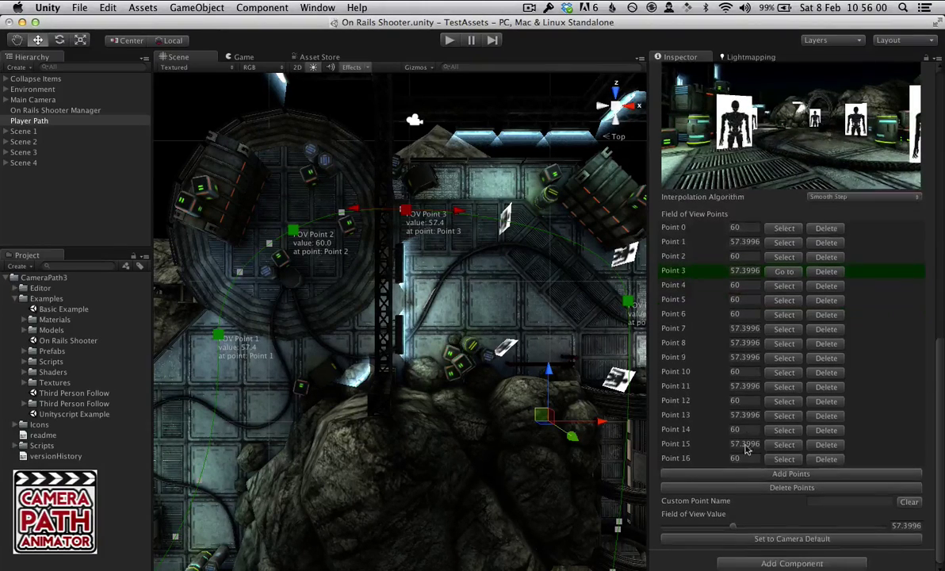
pyautogui.click(775, 544)
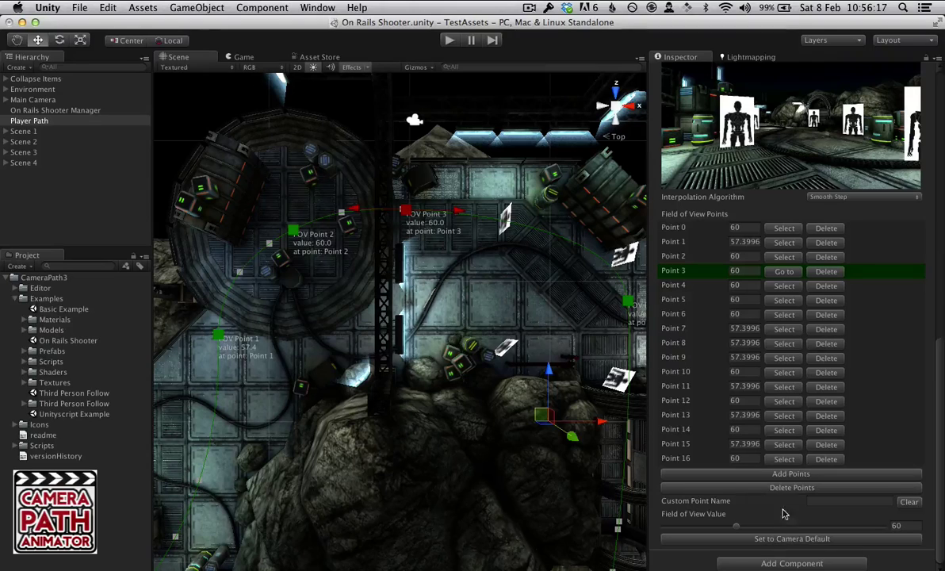
# Leave the FOV interpolation algorithm at Smooth Step.
pyautogui.scroll(4, 829, 328)
pyautogui.scroll(2, 829, 328)
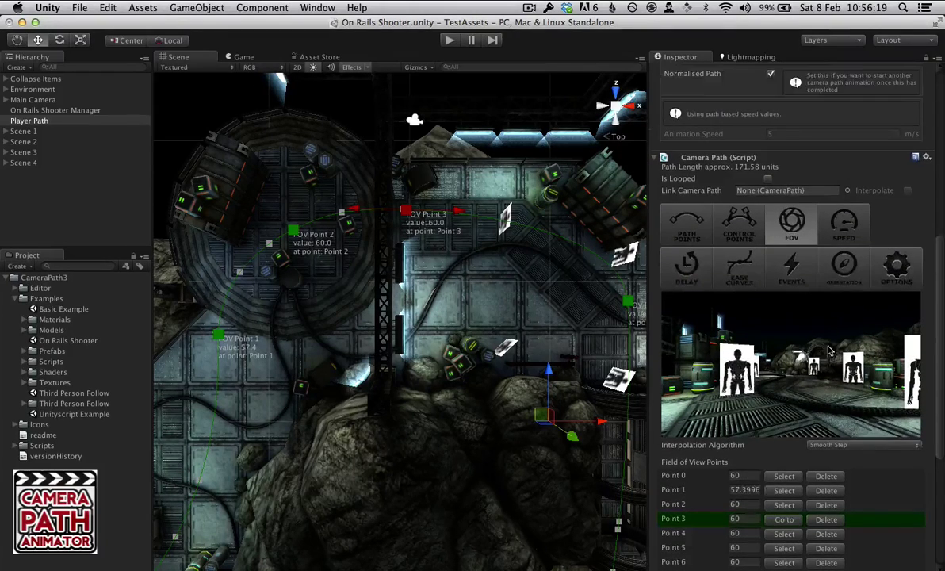
pyautogui.scroll(-2, 833, 349)
pyautogui.click(834, 351)
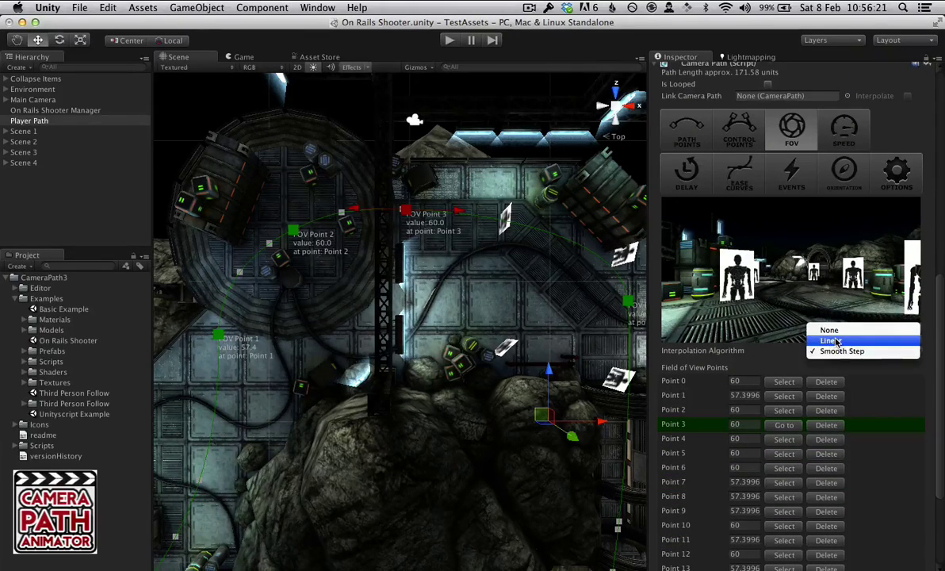
pyautogui.click(702, 339)
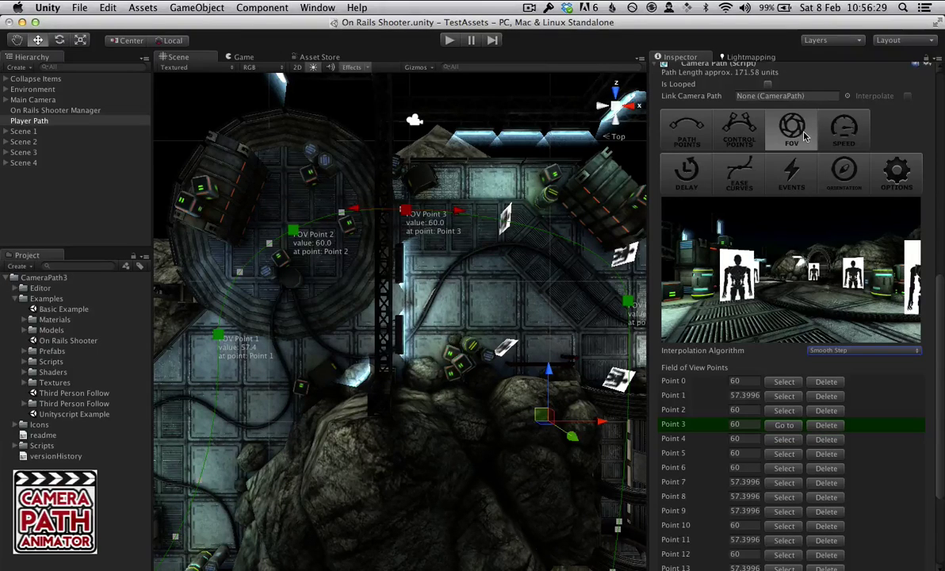
# Show the speed points list, Points 0–16 ranging from 0.5 to 5.
pyautogui.click(853, 128)
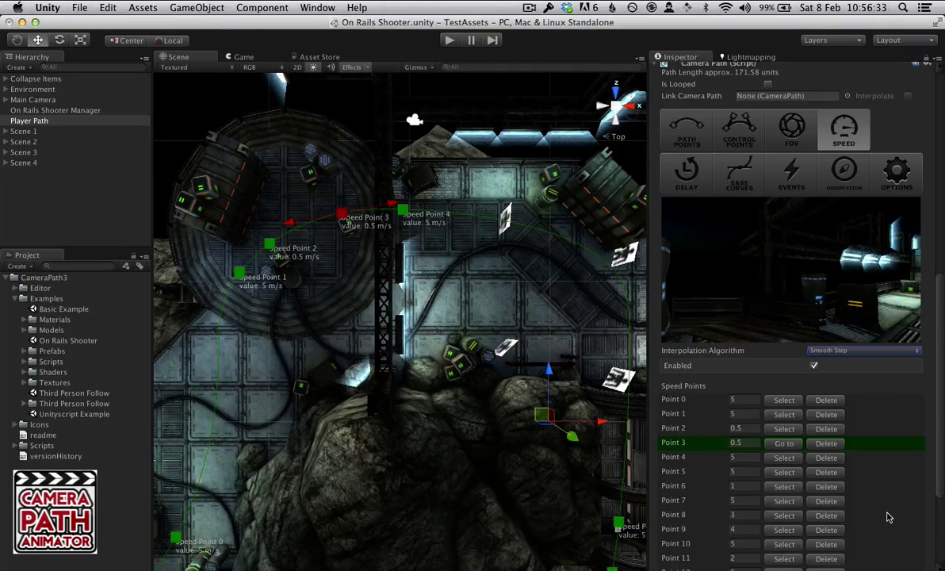
pyautogui.scroll(-2, 889, 517)
pyautogui.scroll(-3, 889, 517)
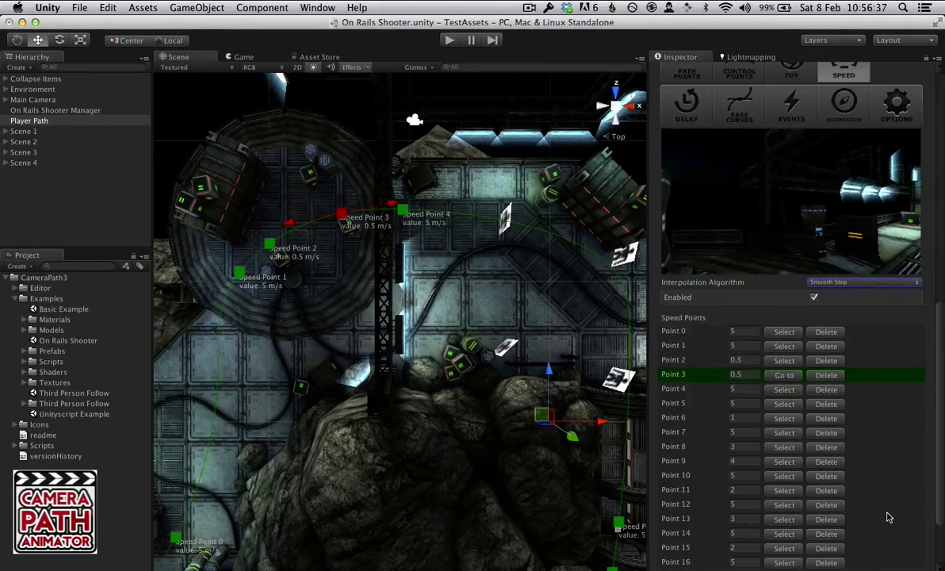
pyautogui.scroll(10, 889, 517)
pyautogui.scroll(-10, 890, 518)
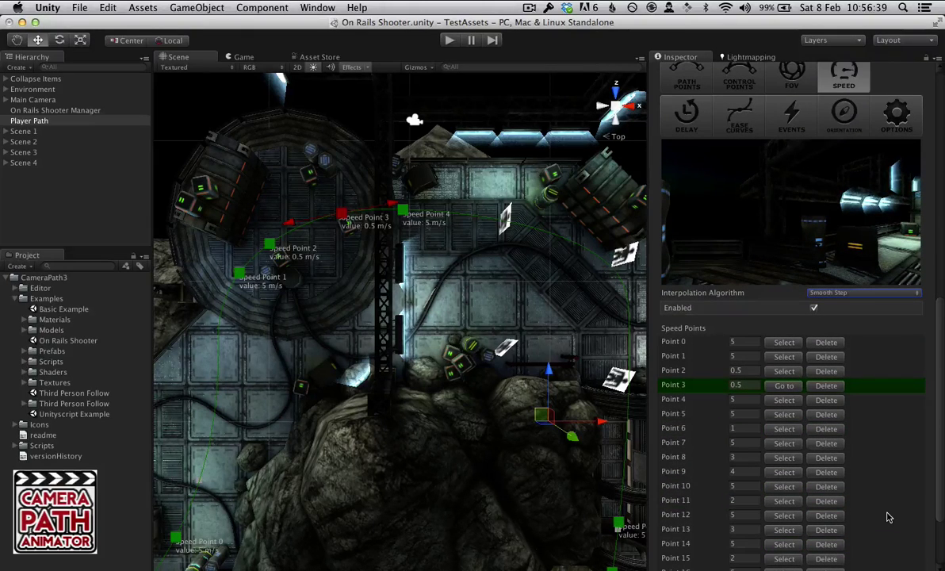
pyautogui.scroll(-3, 889, 517)
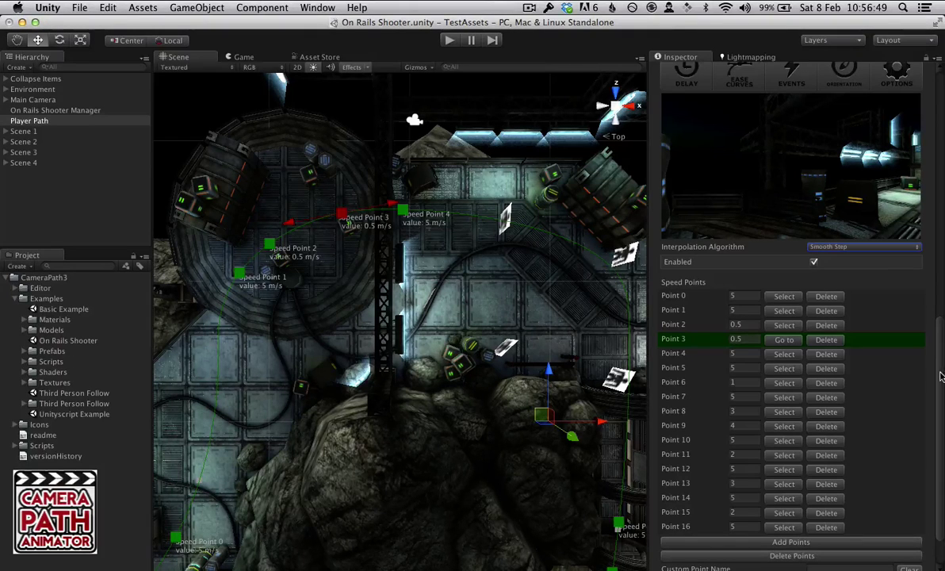
pyautogui.moveTo(943, 368); pyautogui.dragTo(942, 203)
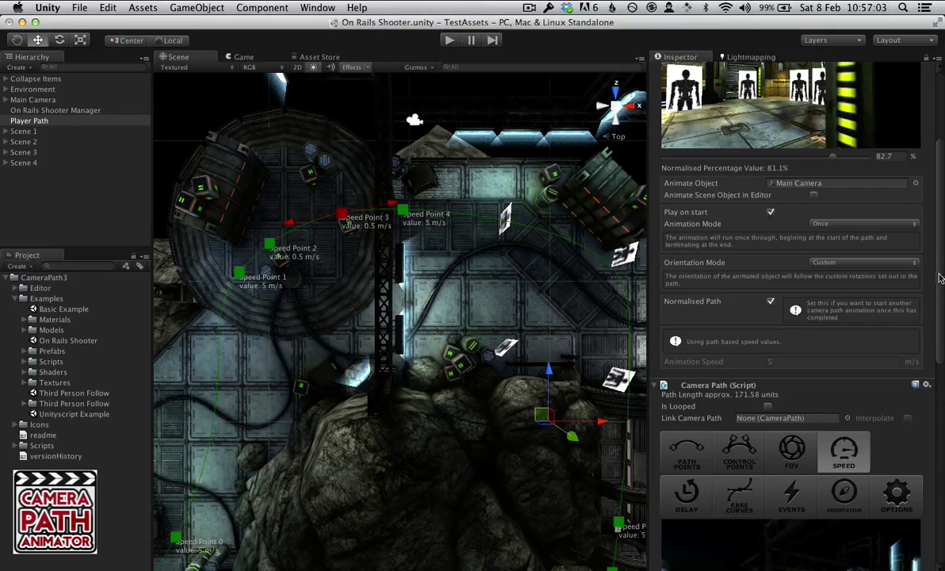
pyautogui.scroll(-3, 779, 313)
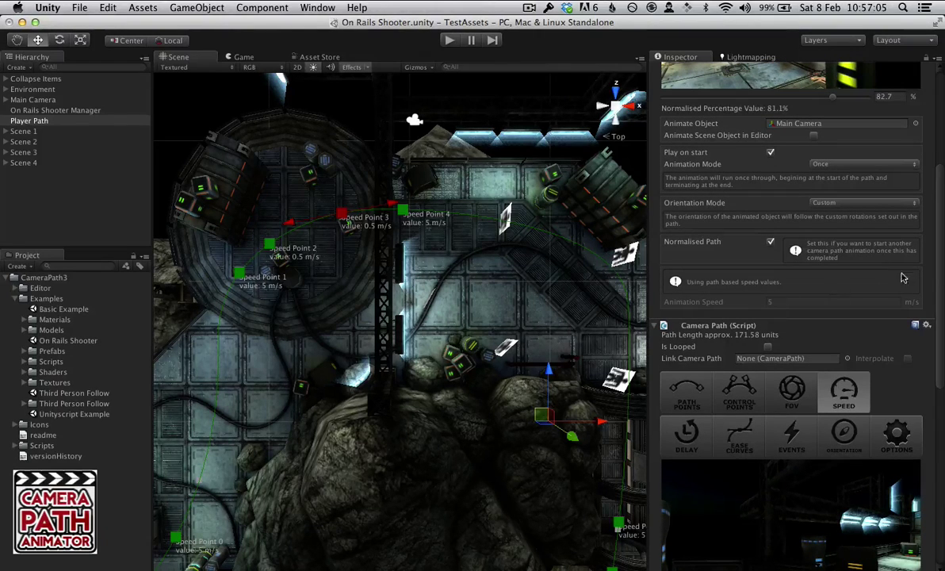
pyautogui.moveTo(940, 262); pyautogui.dragTo(936, 386)
# Keep Smooth Step speed interpolation and re-enable the speed values.
pyautogui.click(812, 334)
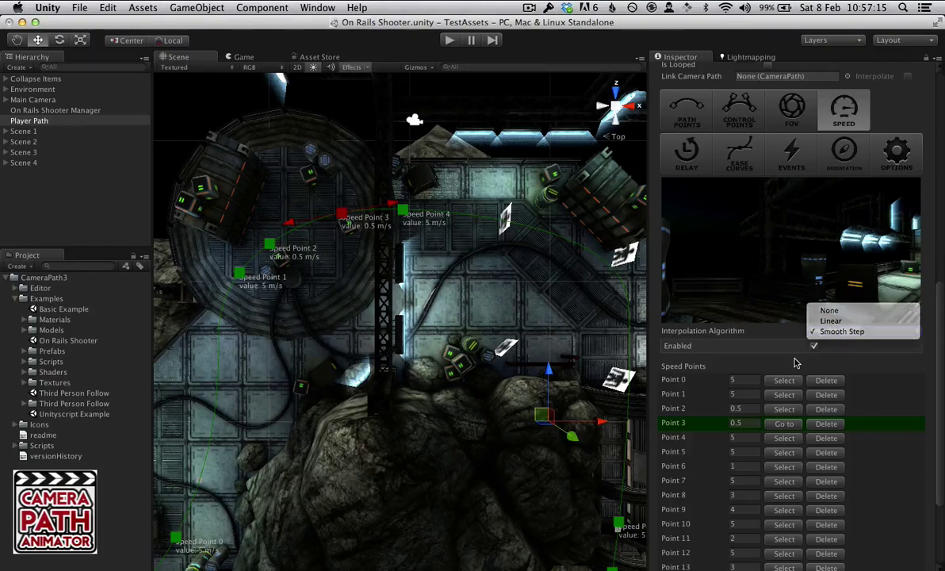
pyautogui.click(839, 333)
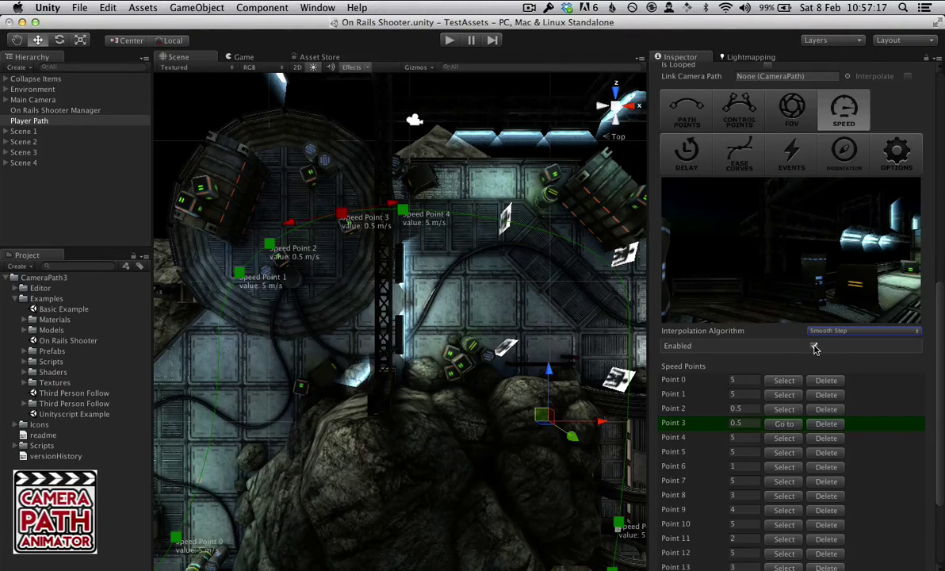
pyautogui.scroll(-1, 815, 347)
pyautogui.scroll(6, 761, 301)
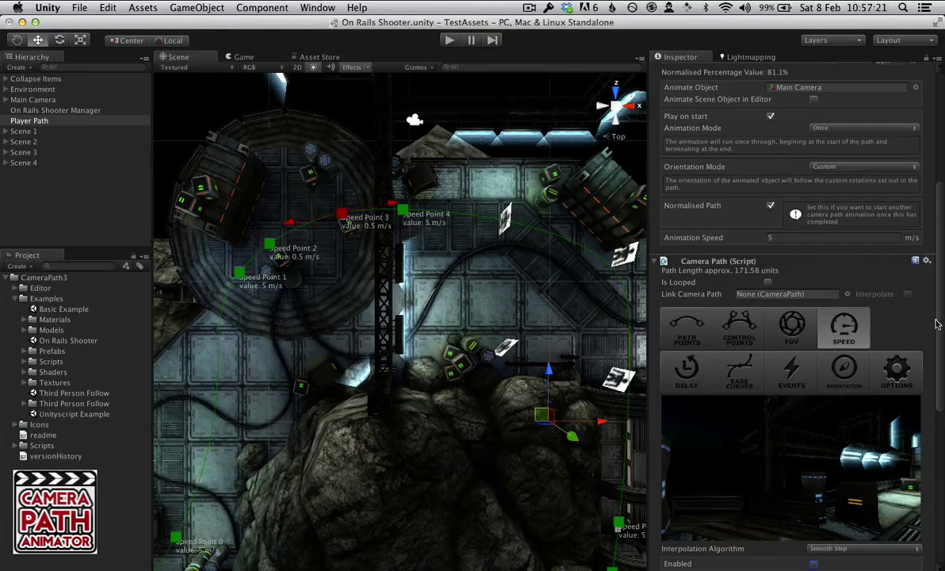
pyautogui.moveTo(942, 323); pyautogui.dragTo(941, 400)
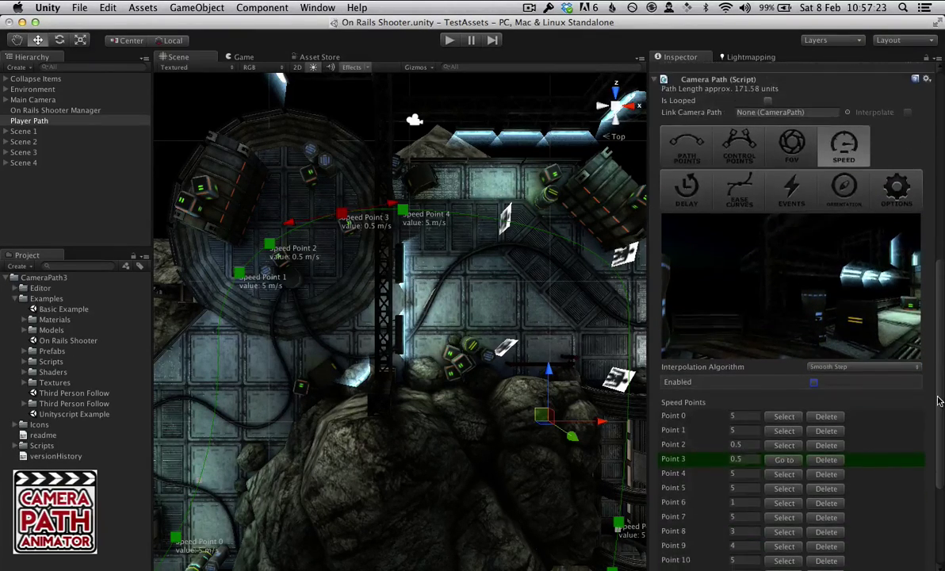
pyautogui.click(814, 383)
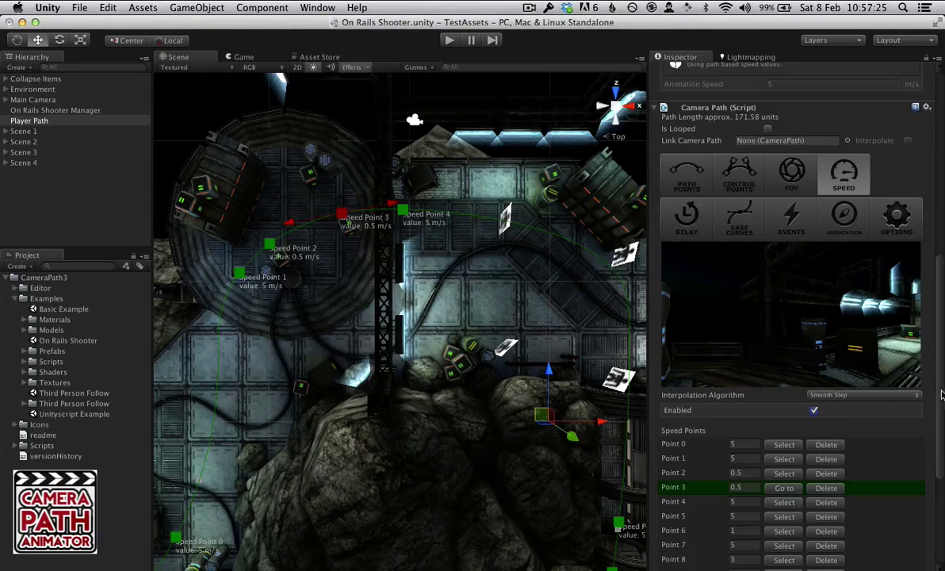
pyautogui.scroll(-3, 929, 458)
pyautogui.scroll(-2, 930, 459)
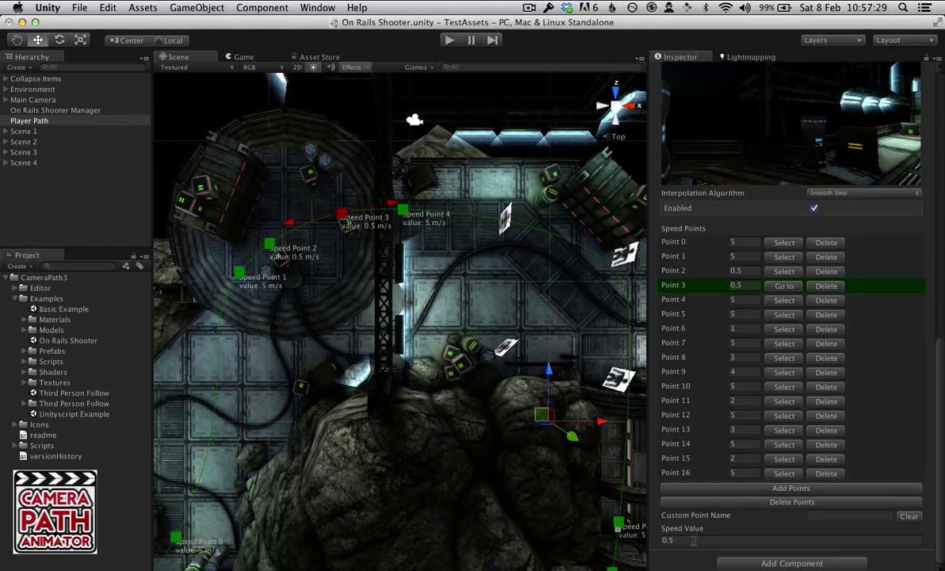
pyautogui.scroll(8, 737, 420)
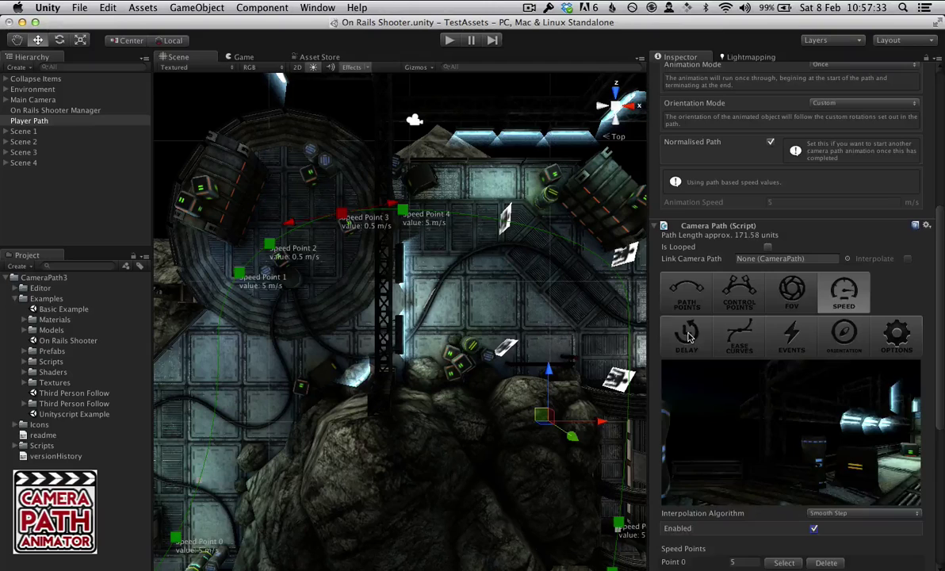
# Show the Delay Points list, with Point 1 delayed by 0.7 seconds.
pyautogui.click(687, 334)
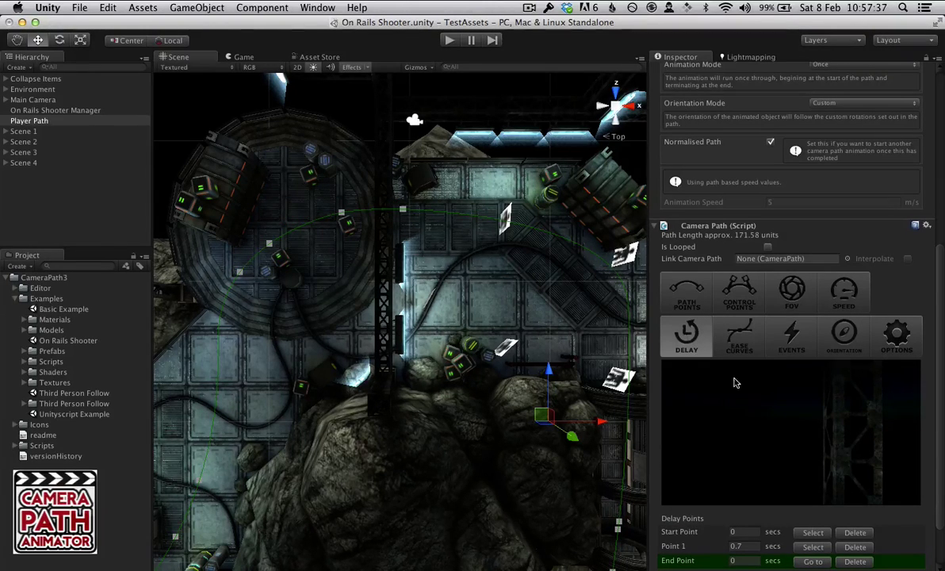
pyautogui.scroll(-2, 798, 433)
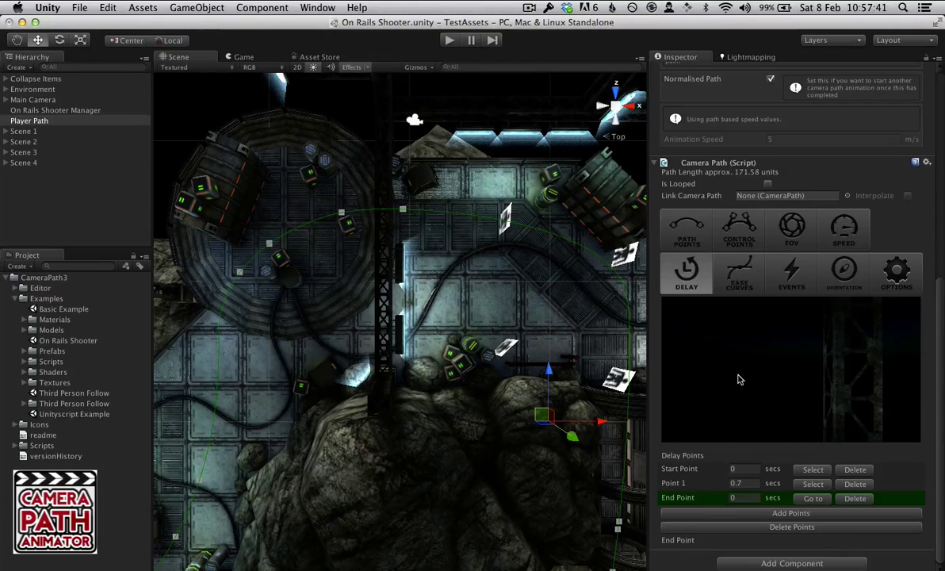
pyautogui.scroll(1, 737, 380)
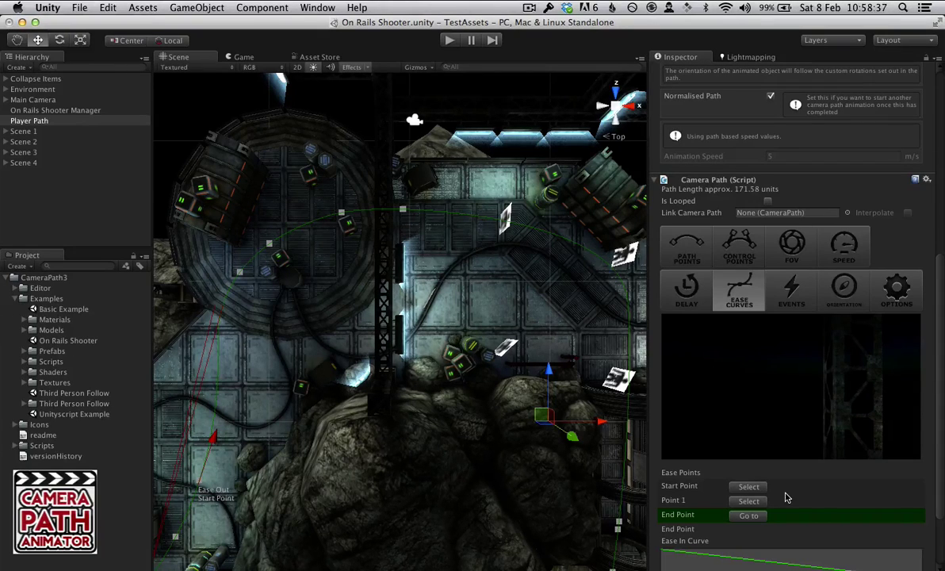
# Jump to ease Point 1 and review its Ease In and Ease Out curves, both 0.1.
pyautogui.scroll(-3, 786, 498)
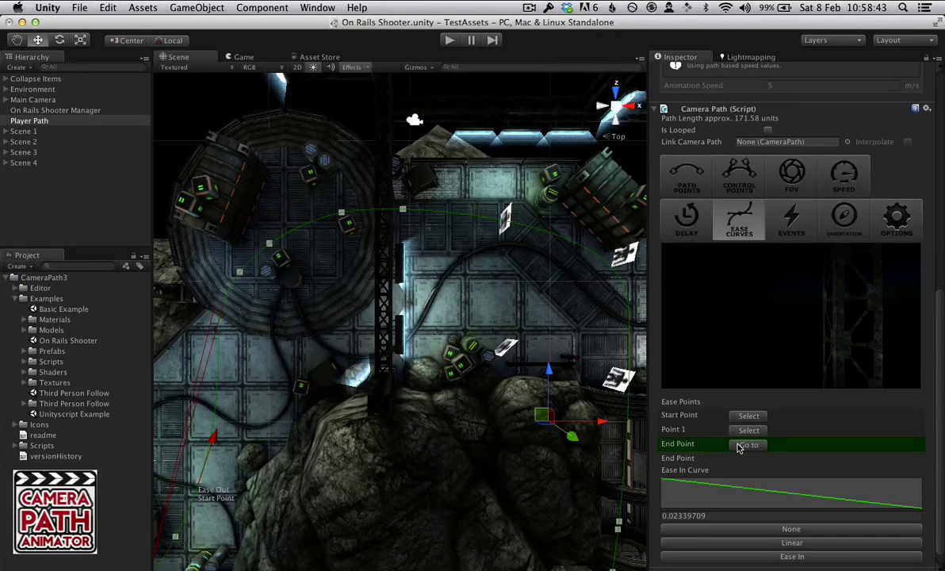
pyautogui.click(748, 430)
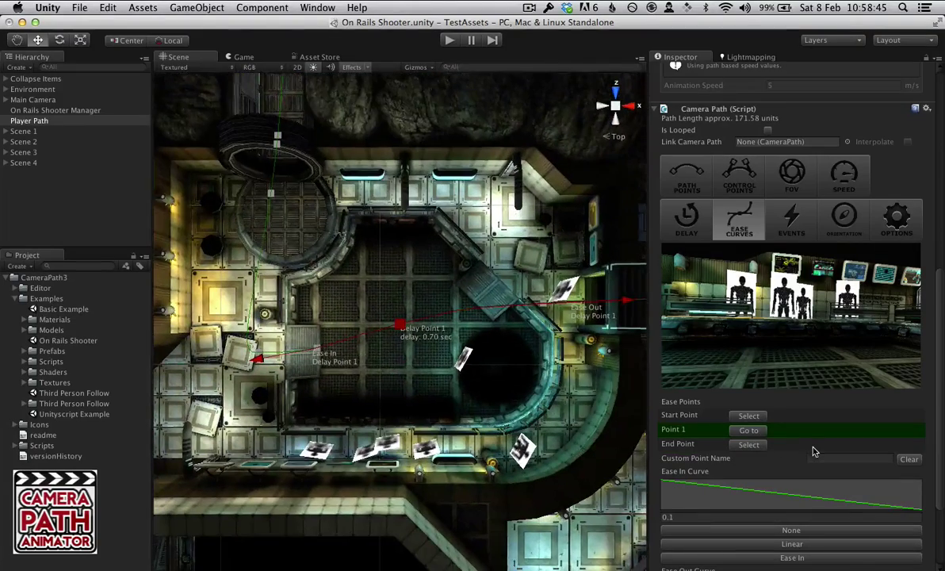
pyautogui.scroll(-5, 813, 450)
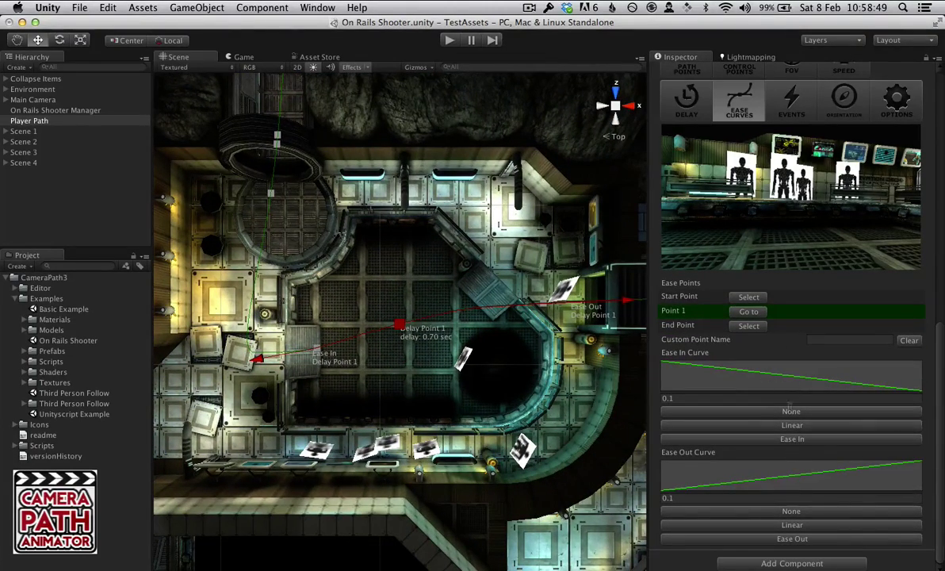
pyautogui.scroll(12, 762, 356)
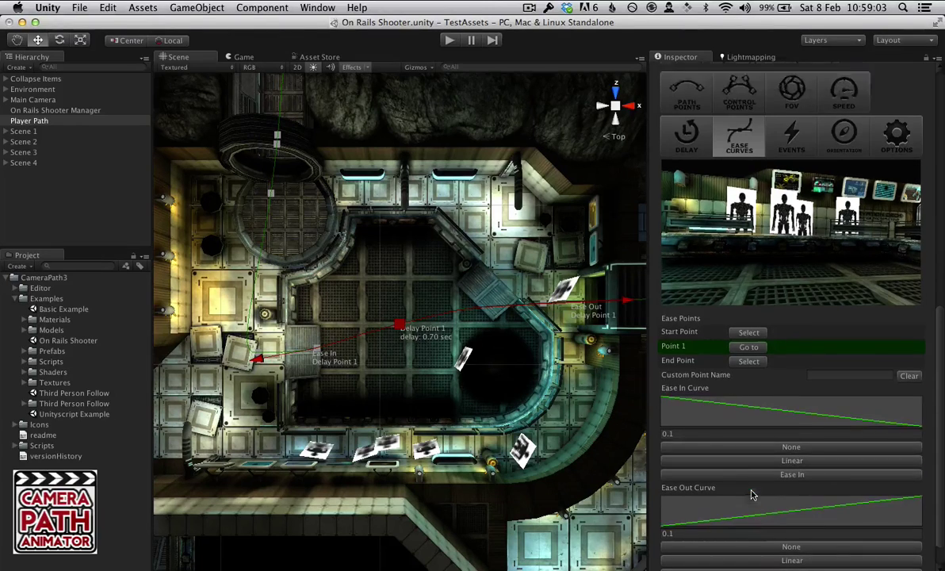
pyautogui.scroll(-5, 789, 273)
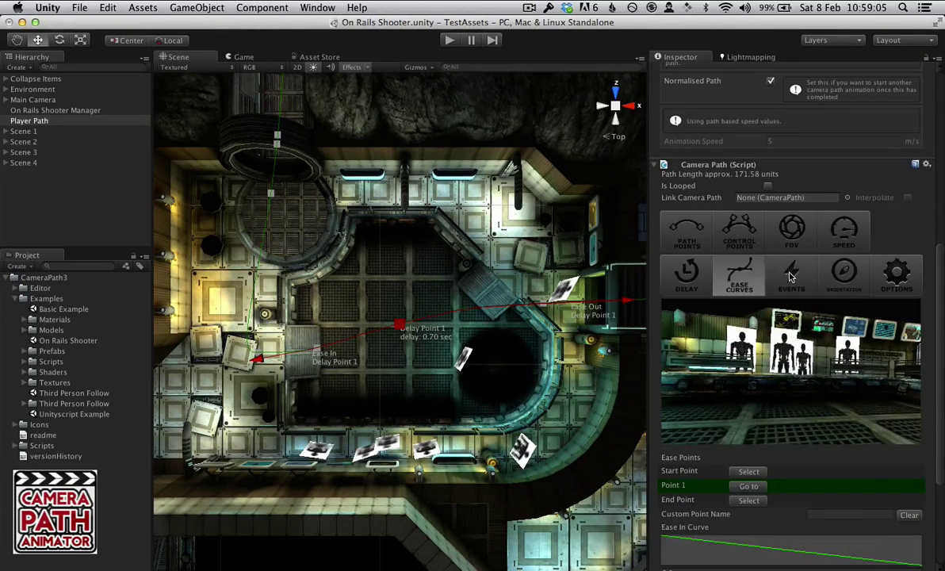
# Review the event names Scene1, Scene1End and Scene2, and change Point 1 to a Call event.
pyautogui.click(789, 273)
pyautogui.scroll(-3, 795, 363)
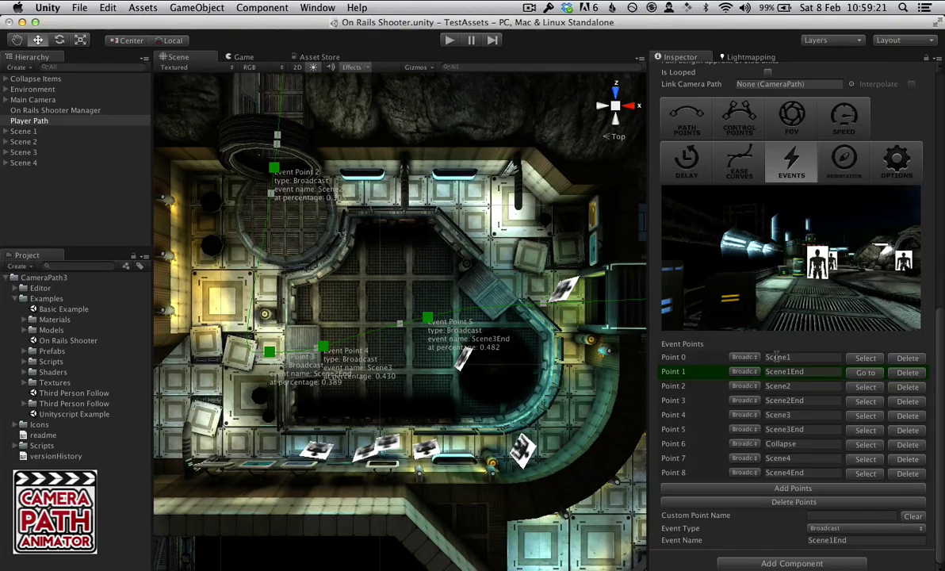
pyautogui.click(779, 358)
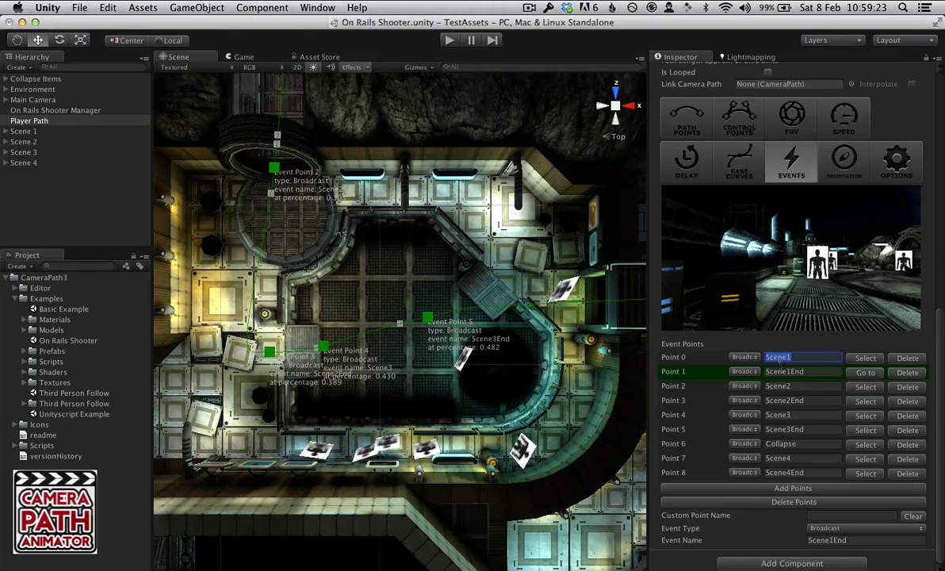
pyautogui.click(780, 372)
pyautogui.click(780, 387)
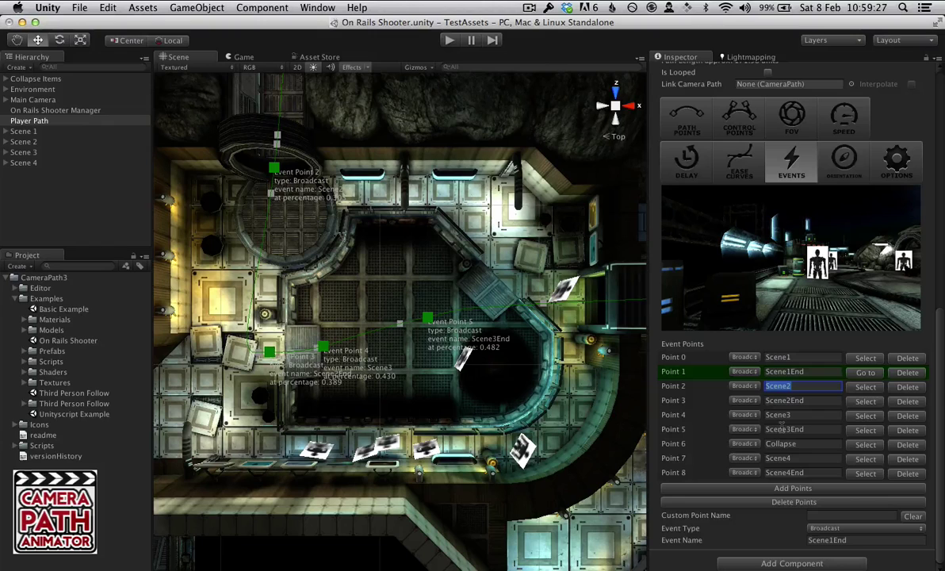
pyautogui.click(817, 527)
pyautogui.click(766, 506)
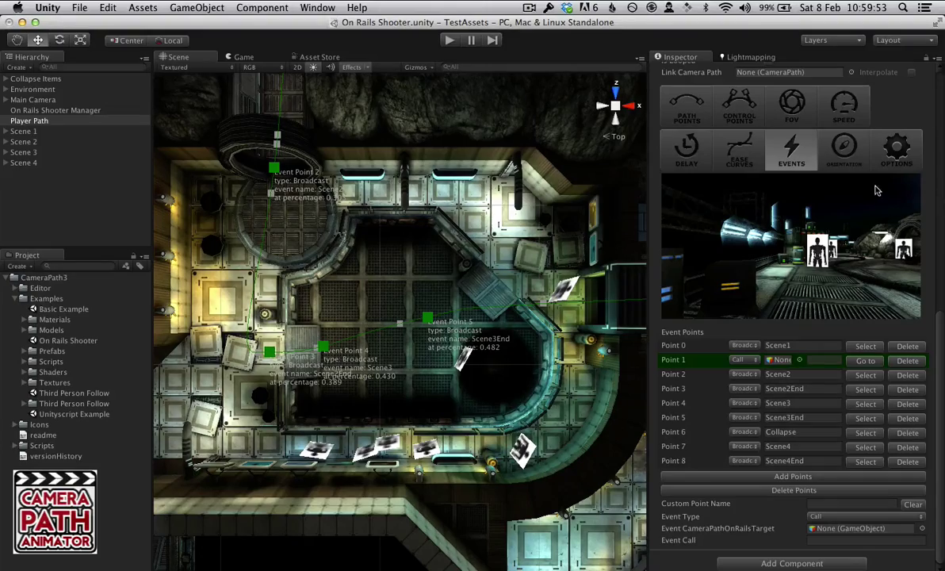
# Show the path's orientation points and keep Cubic as the interpolation algorithm.
pyautogui.click(855, 162)
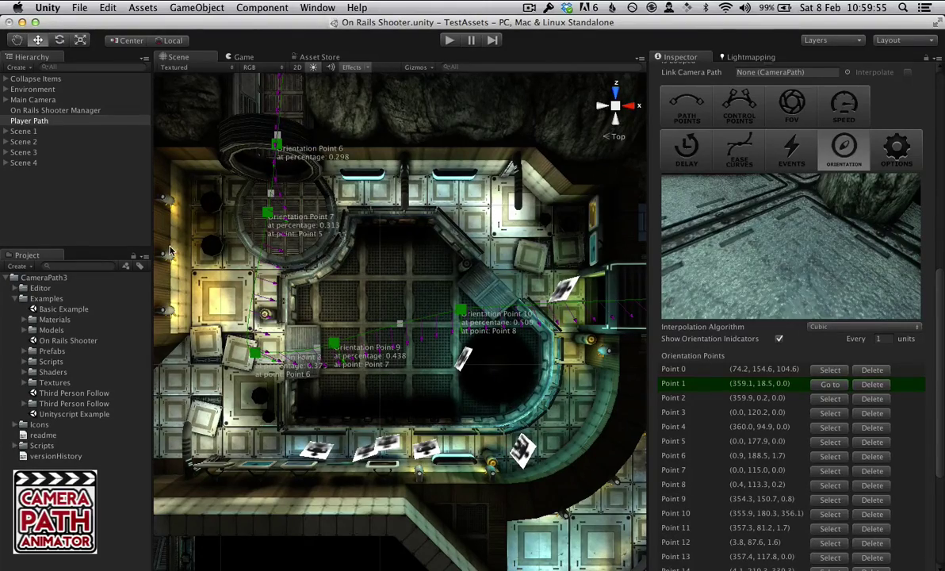
pyautogui.scroll(5, 227, 245)
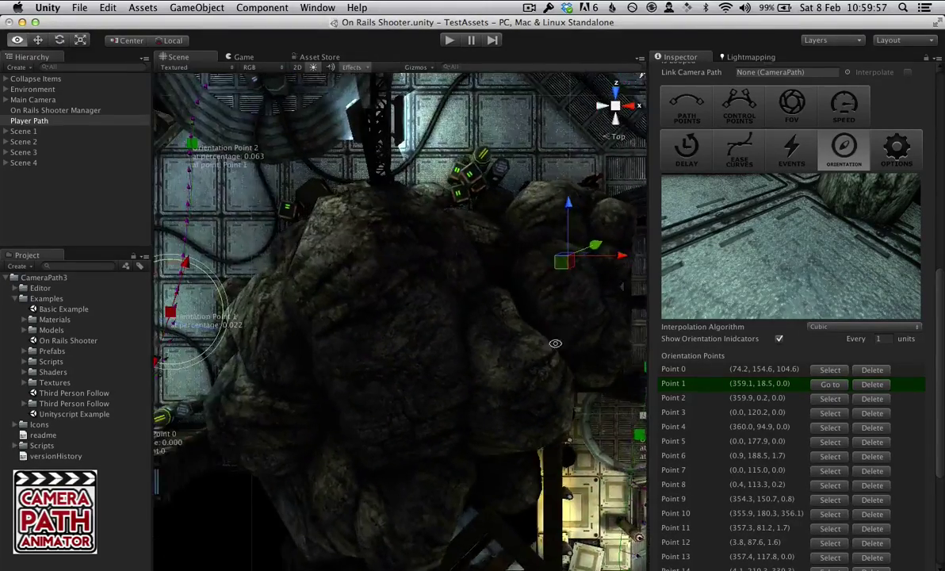
pyautogui.scroll(-3, 227, 245)
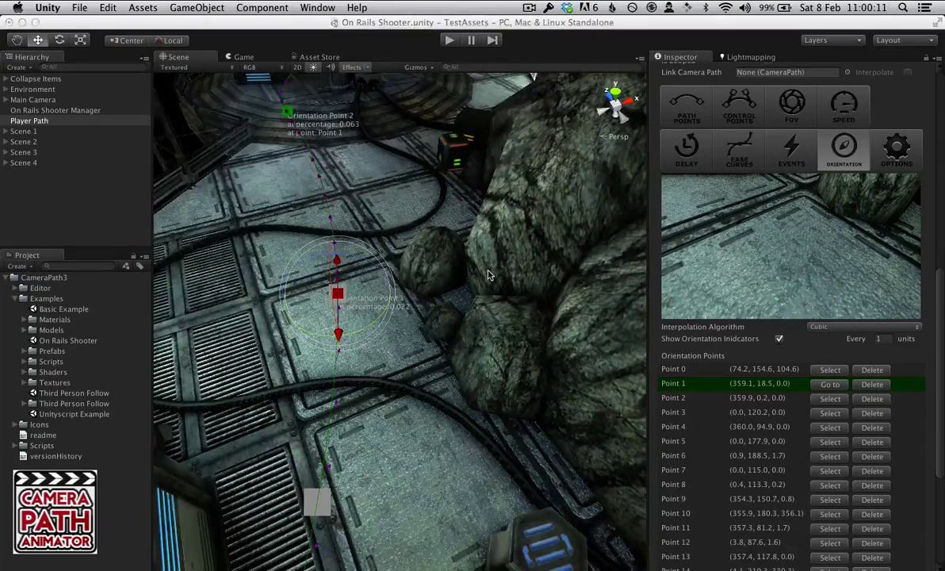
pyautogui.keyDown('alt'); pyautogui.moveTo(464, 315); pyautogui.dragTo(454, 297); pyautogui.keyUp('alt')
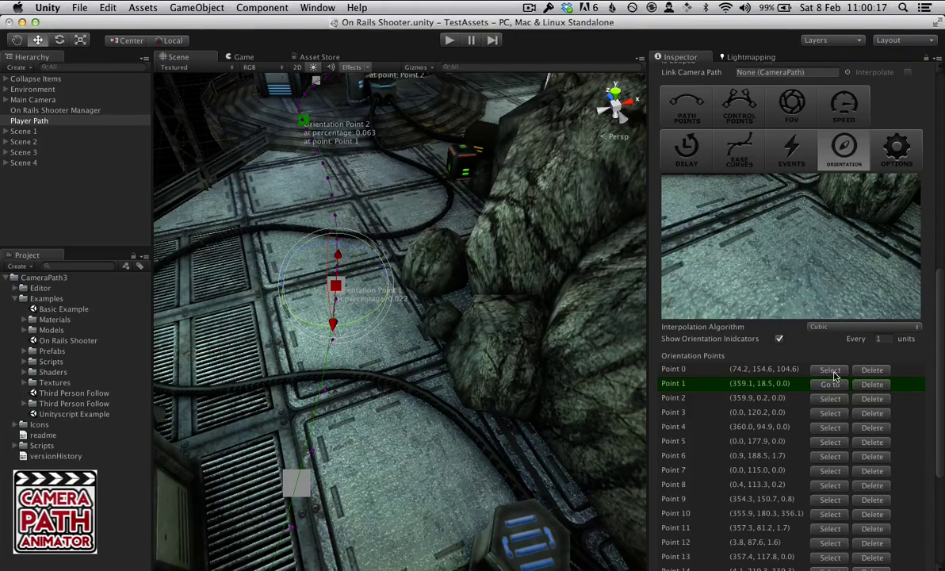
pyautogui.click(895, 329)
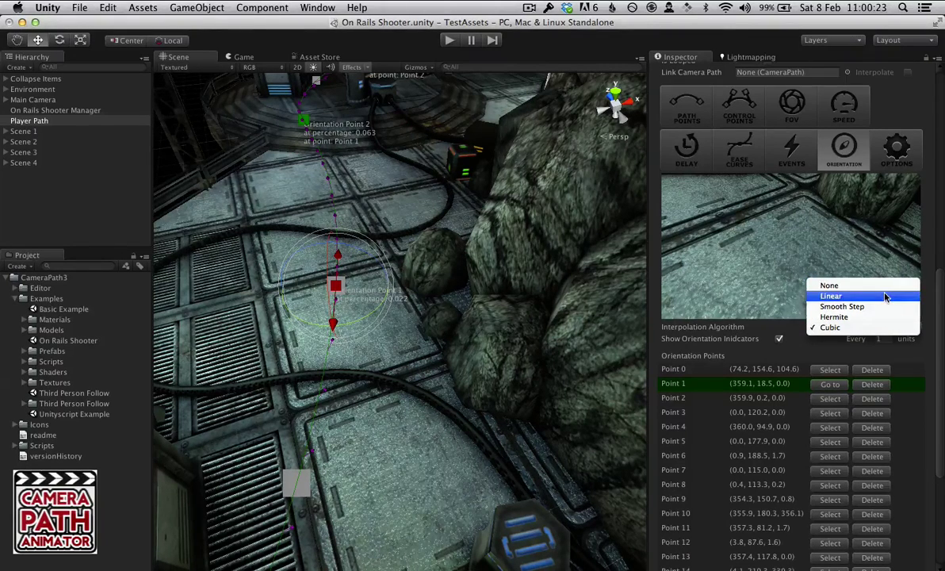
pyautogui.click(847, 354)
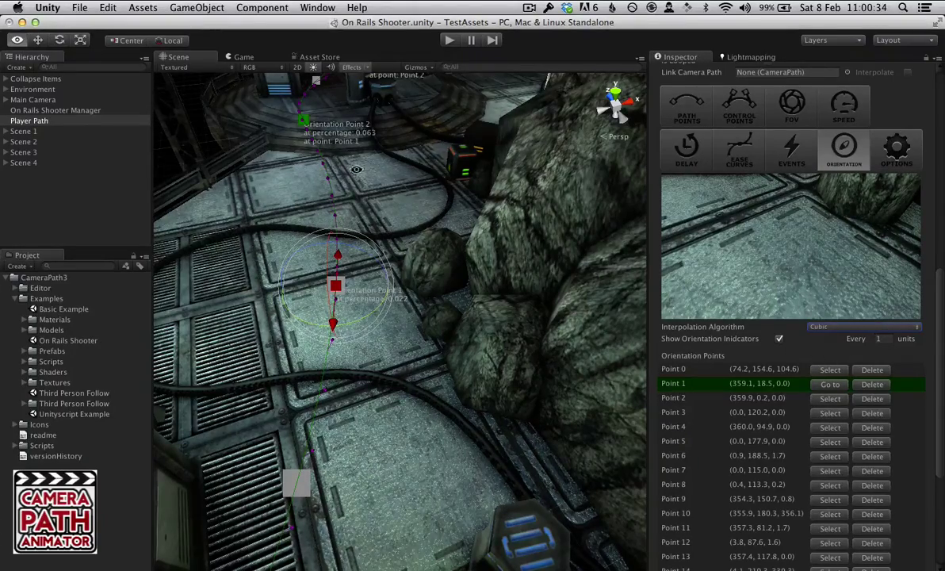
# Set the orientation indicator spacing to every 2 units and inspect the points in the scene.
pyautogui.keyDown('alt'); pyautogui.moveTo(332, 158); pyautogui.dragTo(270, 250); pyautogui.keyUp('alt')
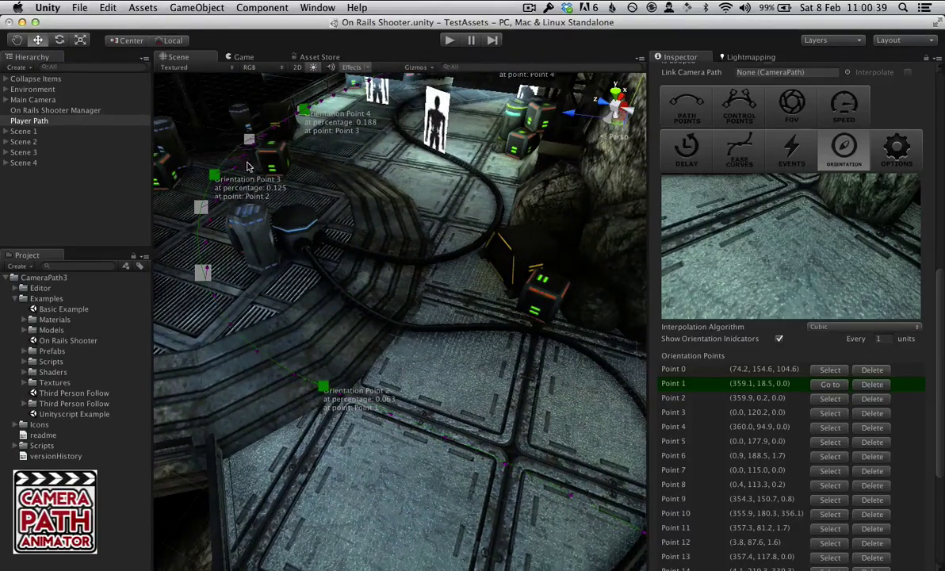
pyautogui.doubleClick(779, 339)
pyautogui.click(878, 339)
pyautogui.write('2')
pyautogui.keyDown('alt'); pyautogui.moveTo(380, 334); pyautogui.dragTo(435, 287); pyautogui.keyUp('alt')
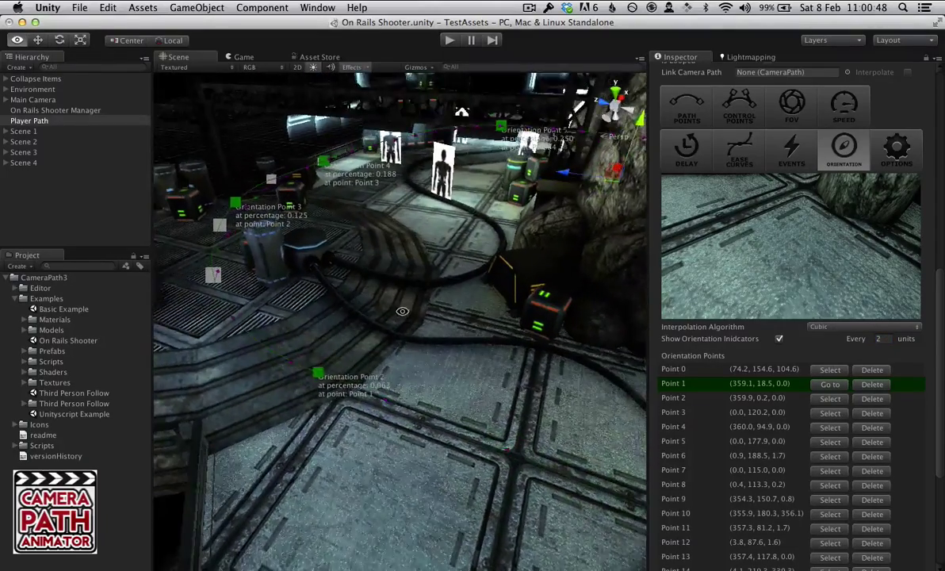
pyautogui.keyDown('alt'); pyautogui.moveTo(402, 311); pyautogui.dragTo(361, 346); pyautogui.keyUp('alt')
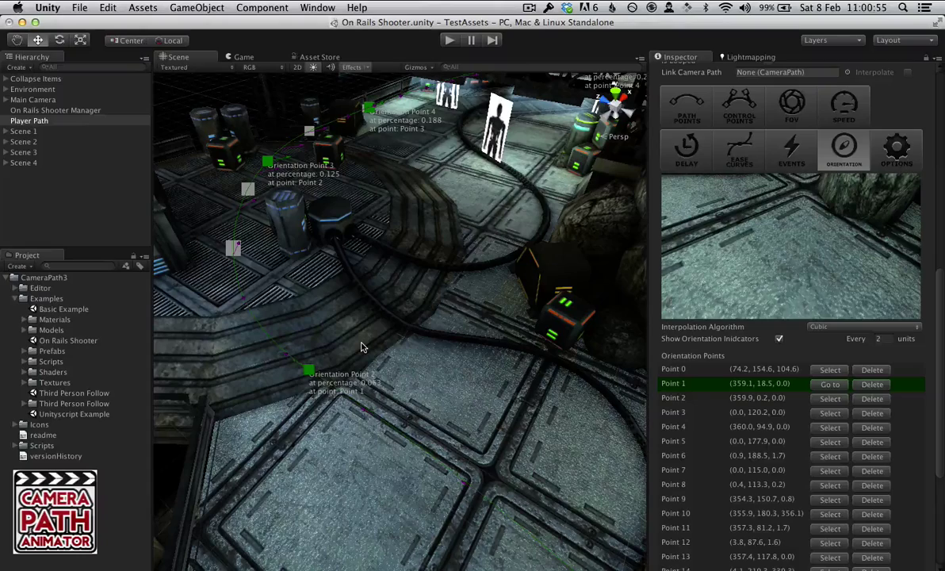
pyautogui.scroll(-10, 833, 388)
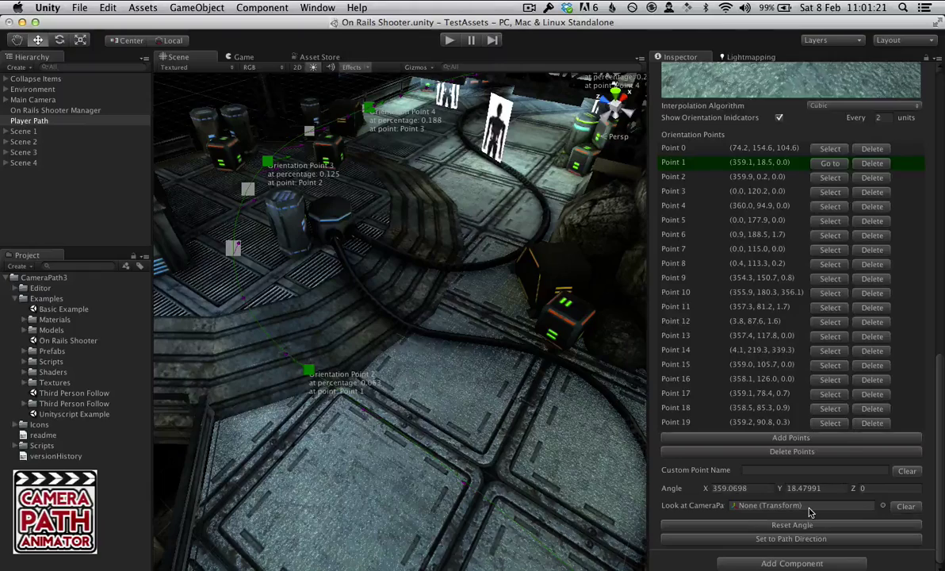
# Set the Camera Path Animator's Orientation Mode to Followpath.
pyautogui.scroll(10, 809, 512)
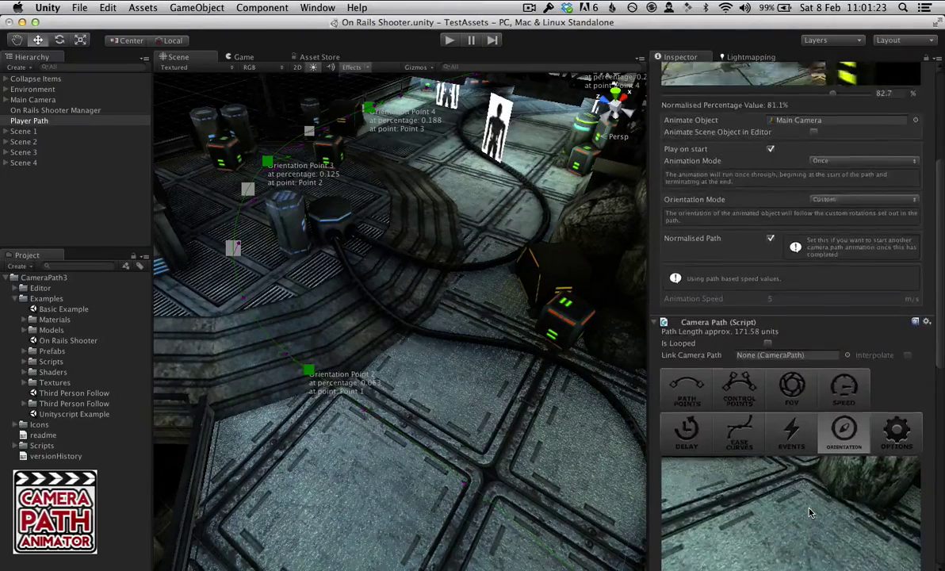
pyautogui.scroll(5, 810, 512)
pyautogui.click(865, 361)
pyautogui.click(852, 413)
pyautogui.click(864, 402)
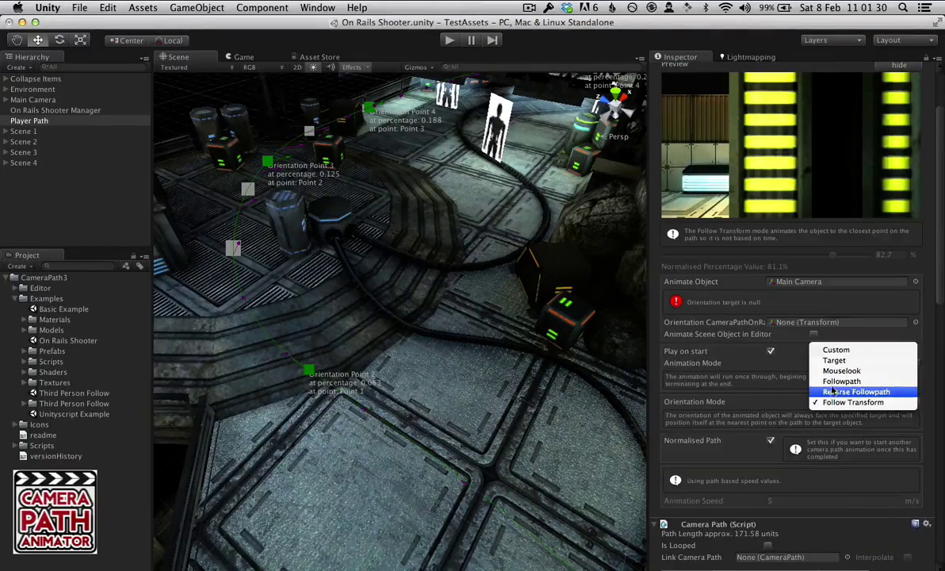
pyautogui.click(832, 382)
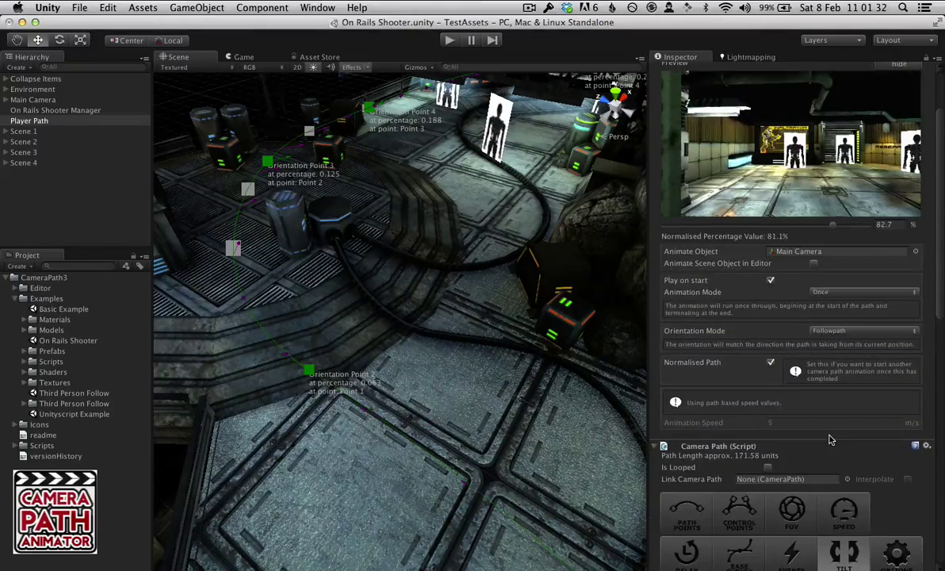
pyautogui.scroll(-6, 824, 428)
pyautogui.scroll(-3, 830, 441)
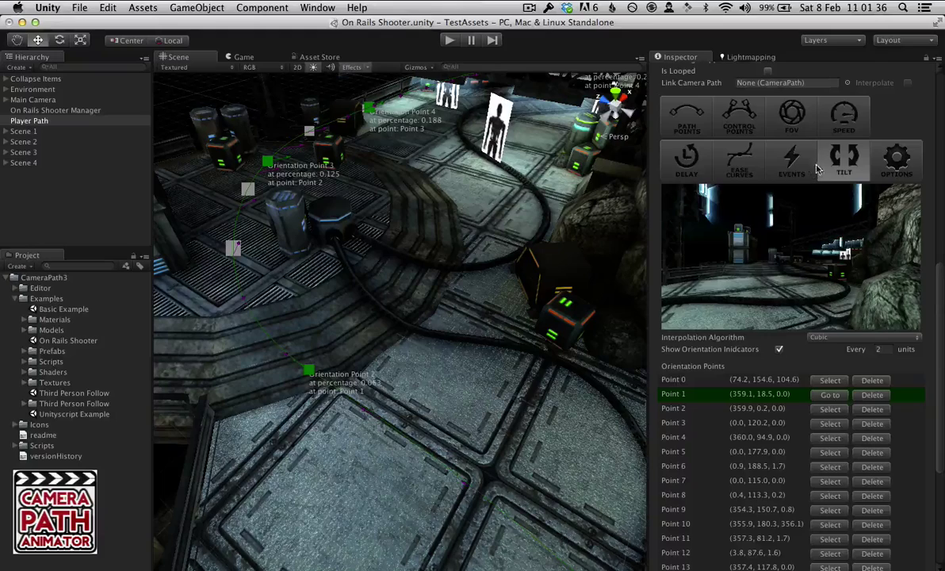
# Show the path's tilt points and scroll through the Tilt Points list.
pyautogui.click(844, 157)
pyautogui.scroll(-4, 923, 510)
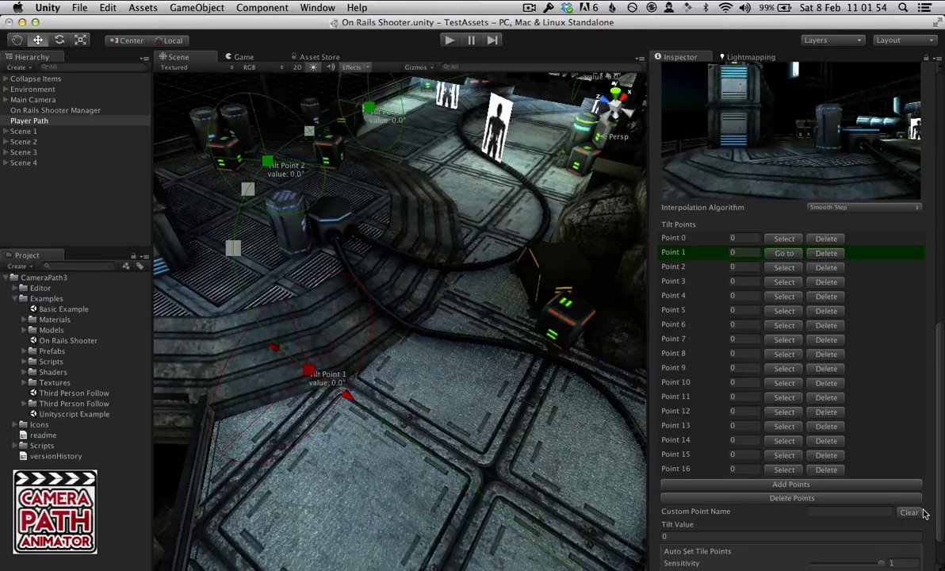
pyautogui.scroll(-1, 744, 459)
pyautogui.scroll(-3, 743, 458)
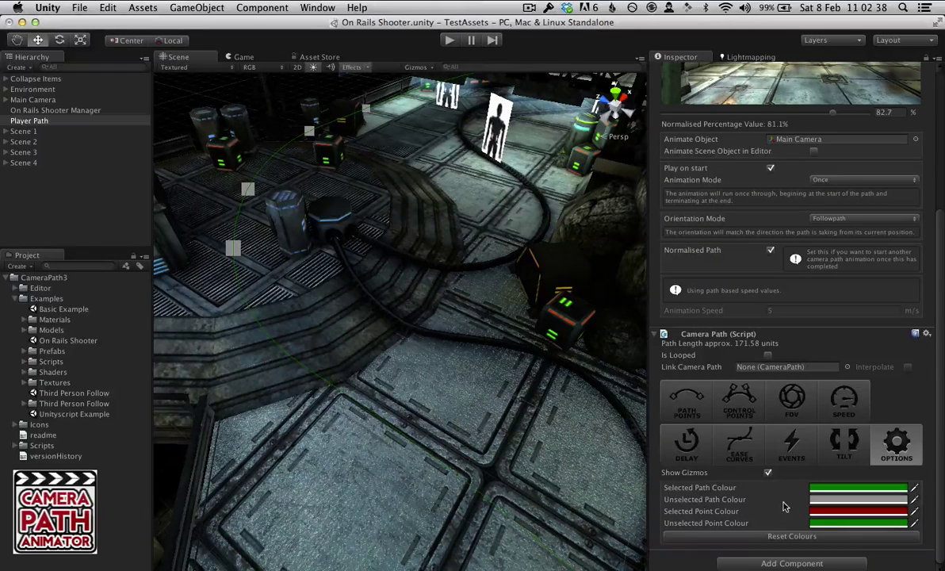
# Scrub the animator preview slider partway back toward the path start.
pyautogui.click(768, 474)
pyautogui.scroll(5, 773, 480)
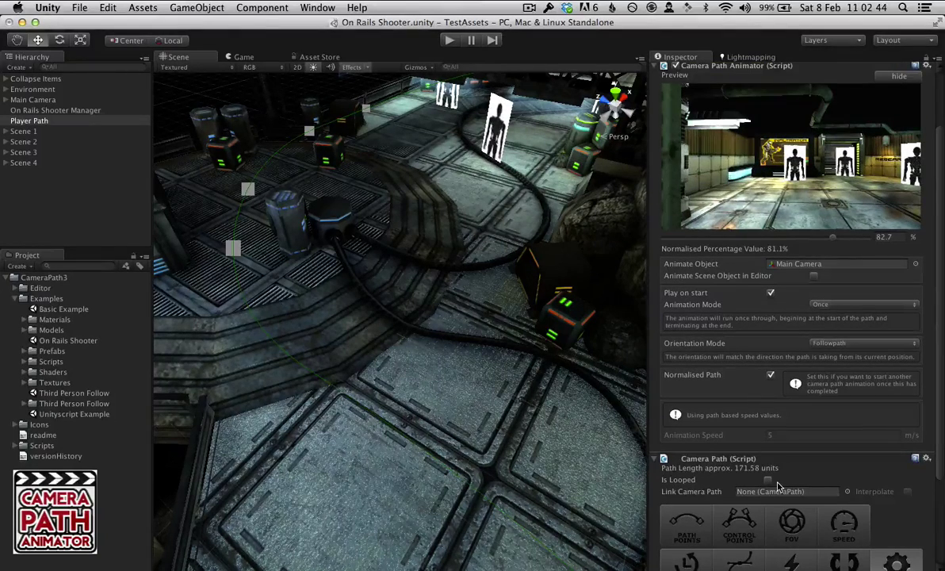
pyautogui.scroll(3, 779, 487)
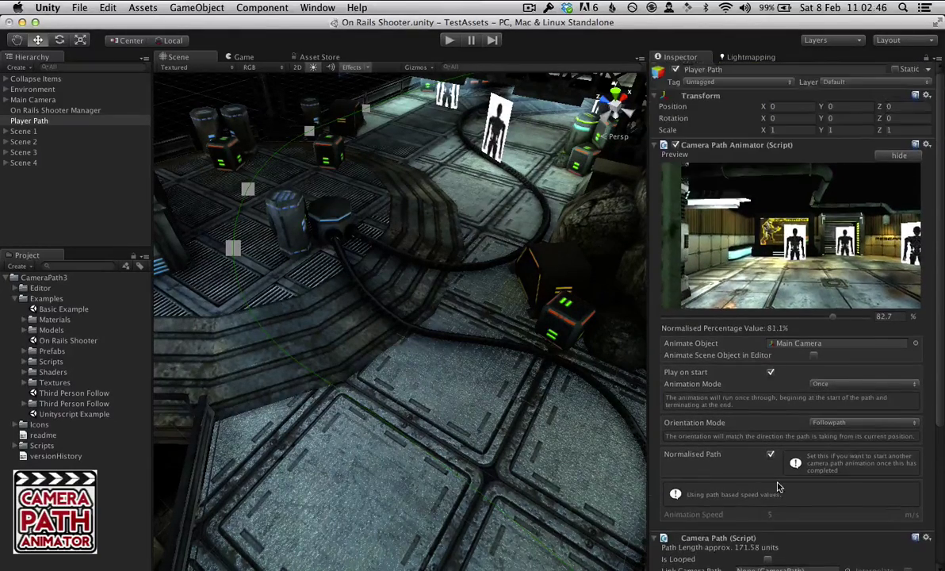
pyautogui.scroll(-1, 778, 486)
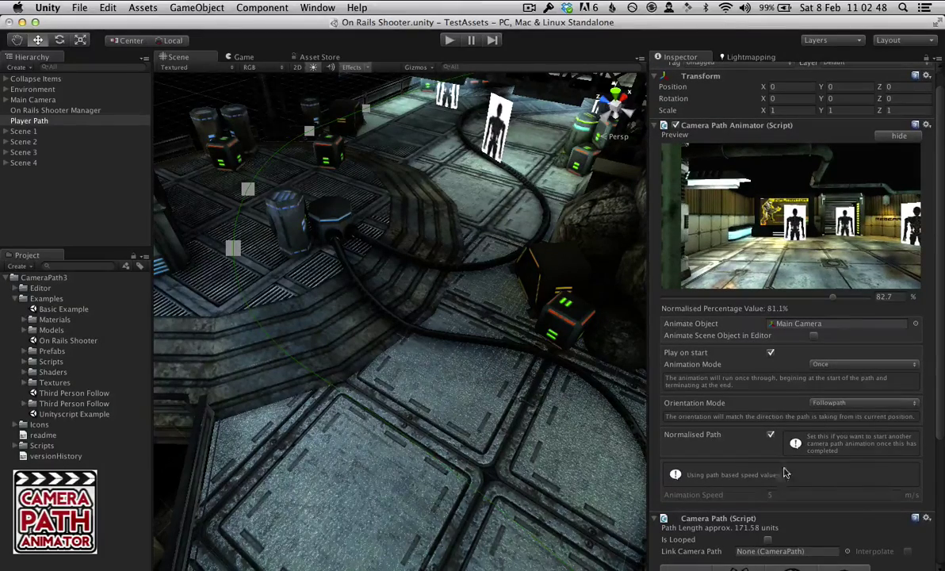
pyautogui.click(790, 299)
pyautogui.moveTo(790, 304)
pyautogui.mouseDown()
pyautogui.moveTo(714, 299)
pyautogui.moveTo(796, 304)
pyautogui.mouseUp()
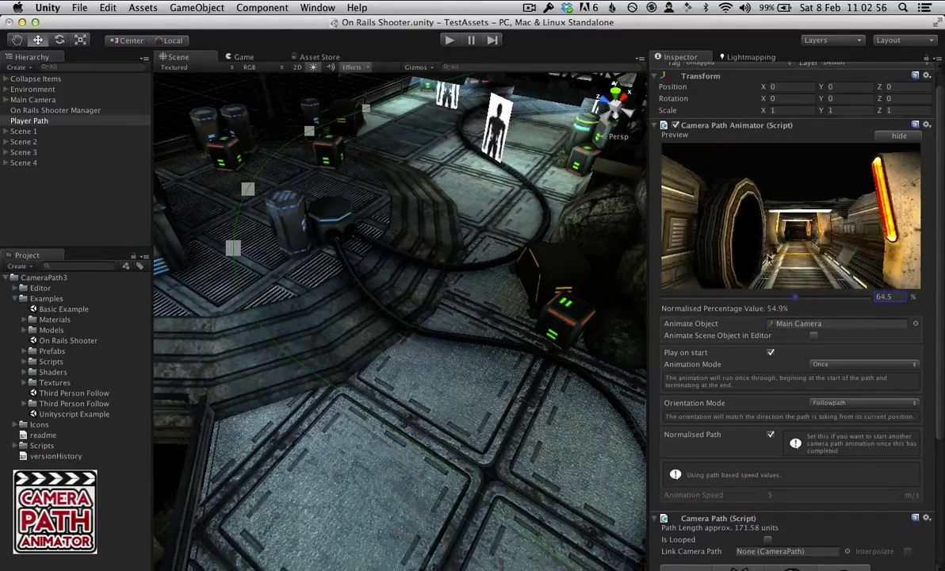
# Set Orientation Mode back to Custom and scrub the preview to about 62.3%.
pyautogui.scroll(1, 730, 360)
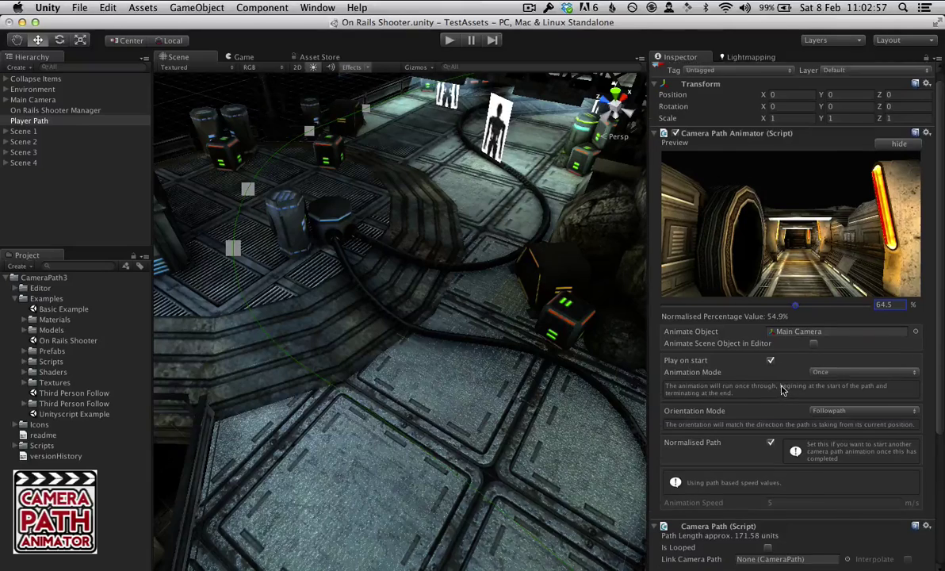
pyautogui.click(829, 411)
pyautogui.click(833, 378)
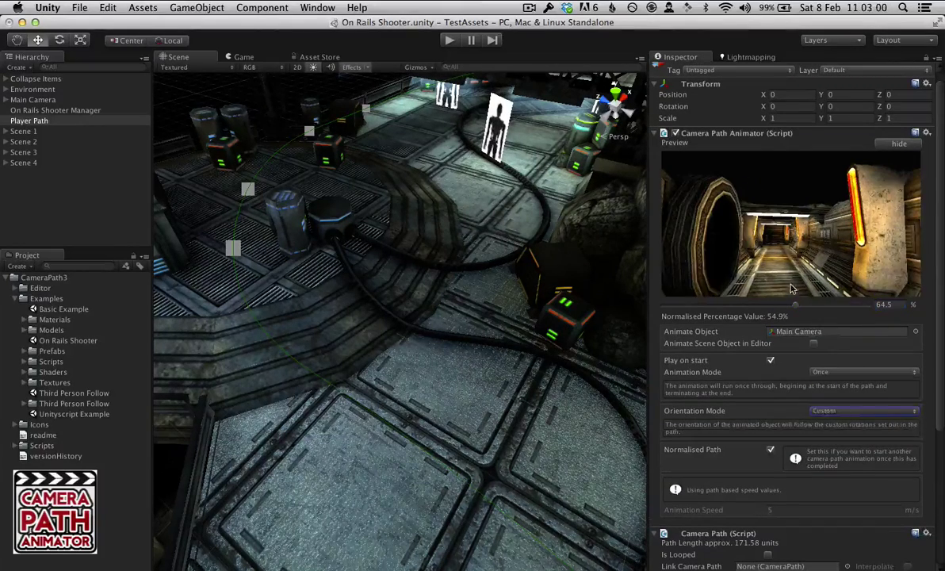
pyautogui.moveTo(795, 303)
pyautogui.mouseDown()
pyautogui.moveTo(751, 310)
pyautogui.moveTo(789, 306)
pyautogui.mouseUp()
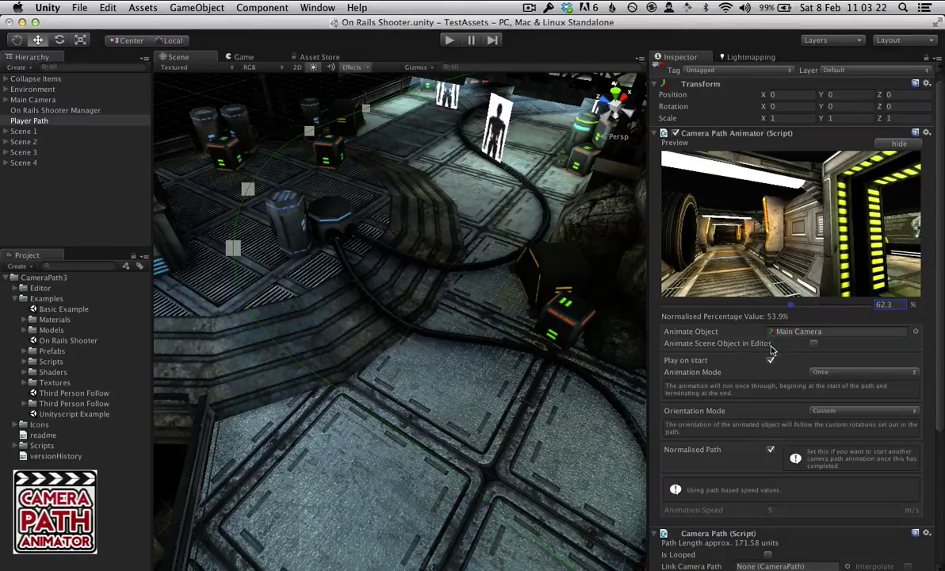
# Scrub the preview to 13.1% with Animate Scene Object in Editor temporarily ticked, then untick it.
pyautogui.click(813, 344)
pyautogui.moveTo(791, 304); pyautogui.dragTo(690, 312)
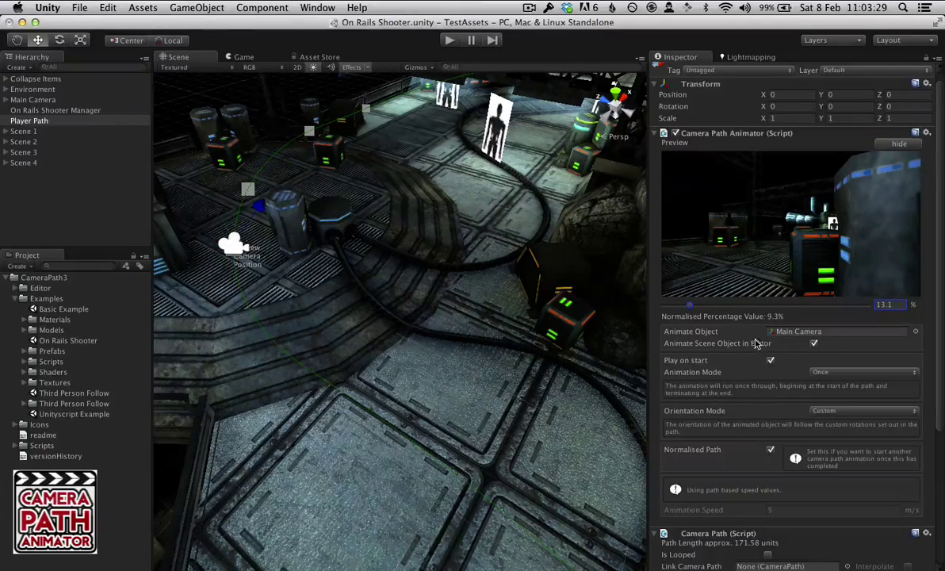
pyautogui.click(813, 344)
# Keep Animation Mode Once and Orientation Mode Custom, then orbit out to a whole-level overview.
pyautogui.click(837, 374)
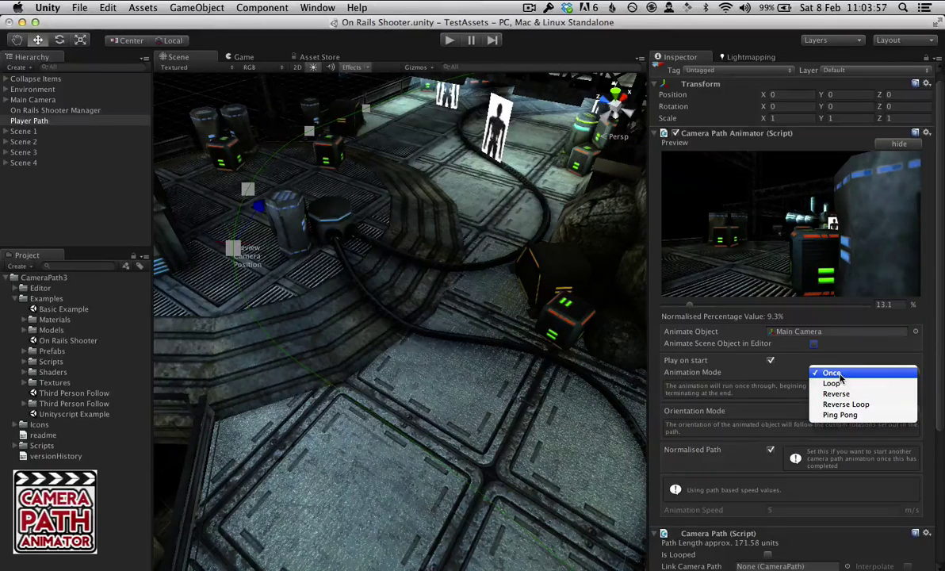
pyautogui.click(833, 373)
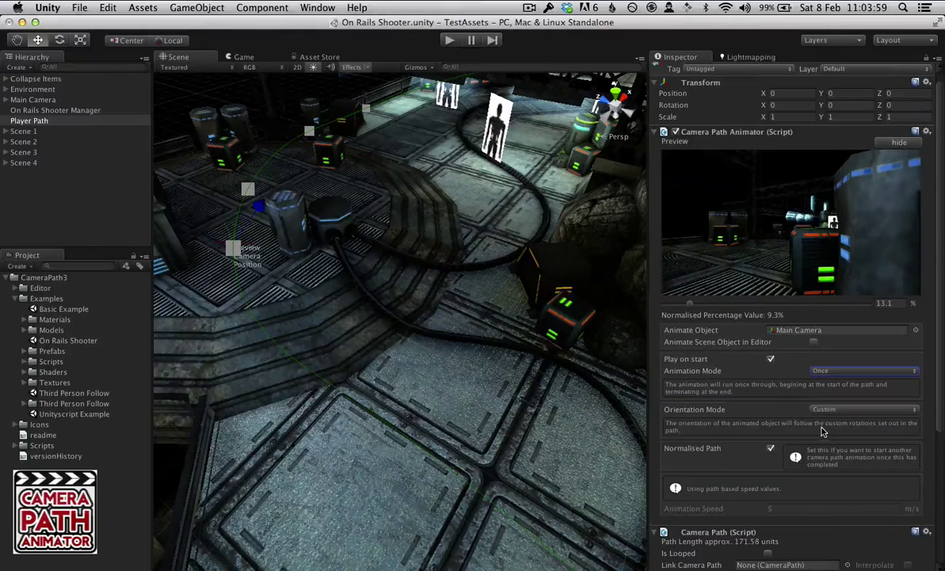
pyautogui.click(824, 409)
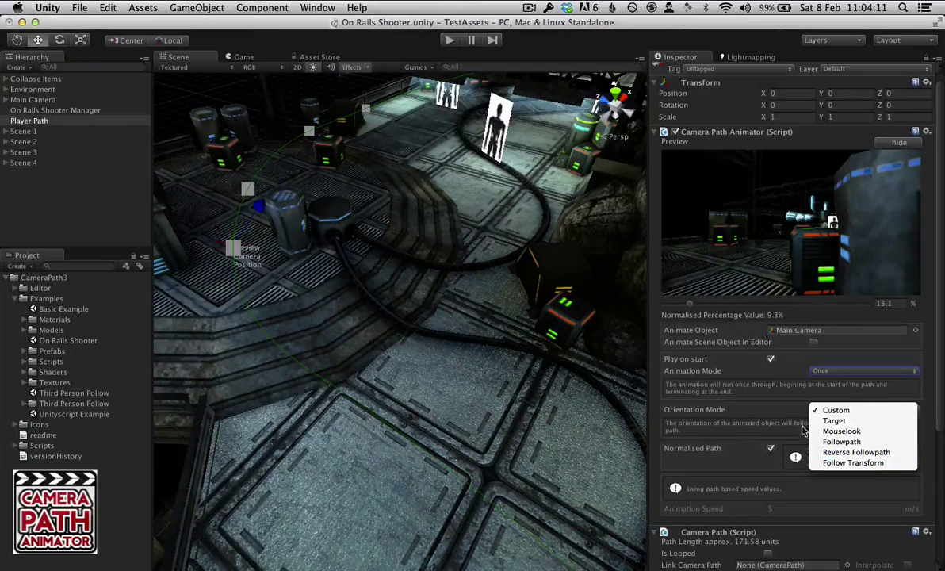
pyautogui.click(775, 418)
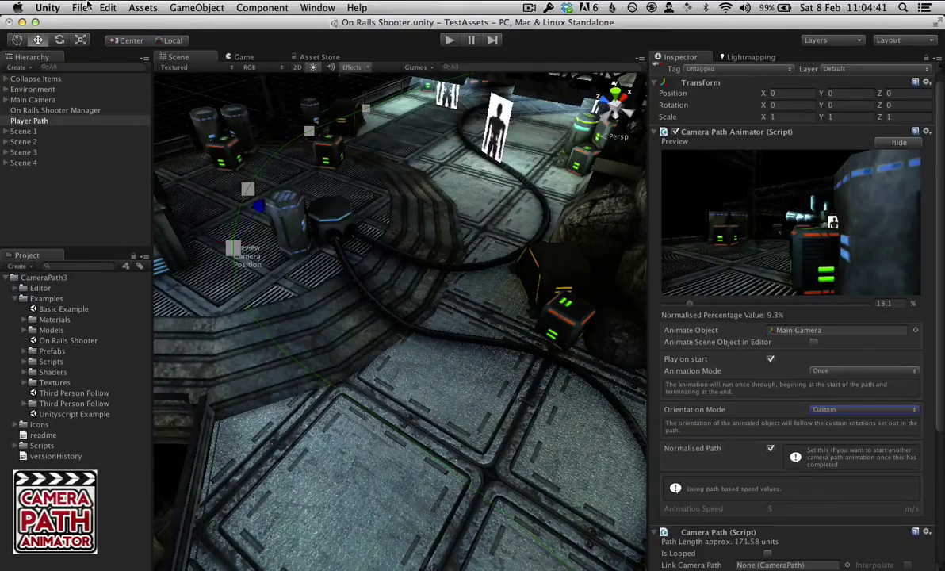
pyautogui.keyDown('alt'); pyautogui.moveTo(262, 373); pyautogui.dragTo(460, 343); pyautogui.keyUp('alt')
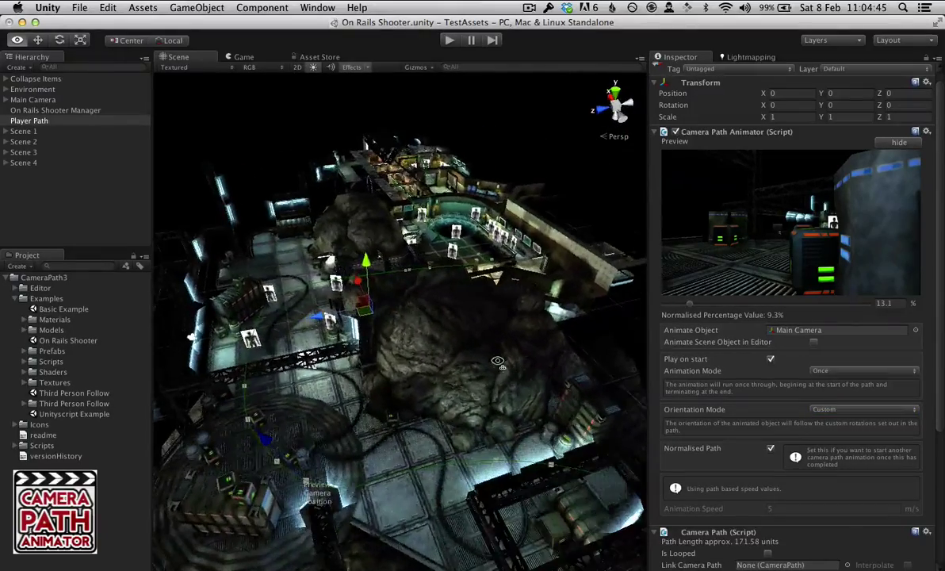